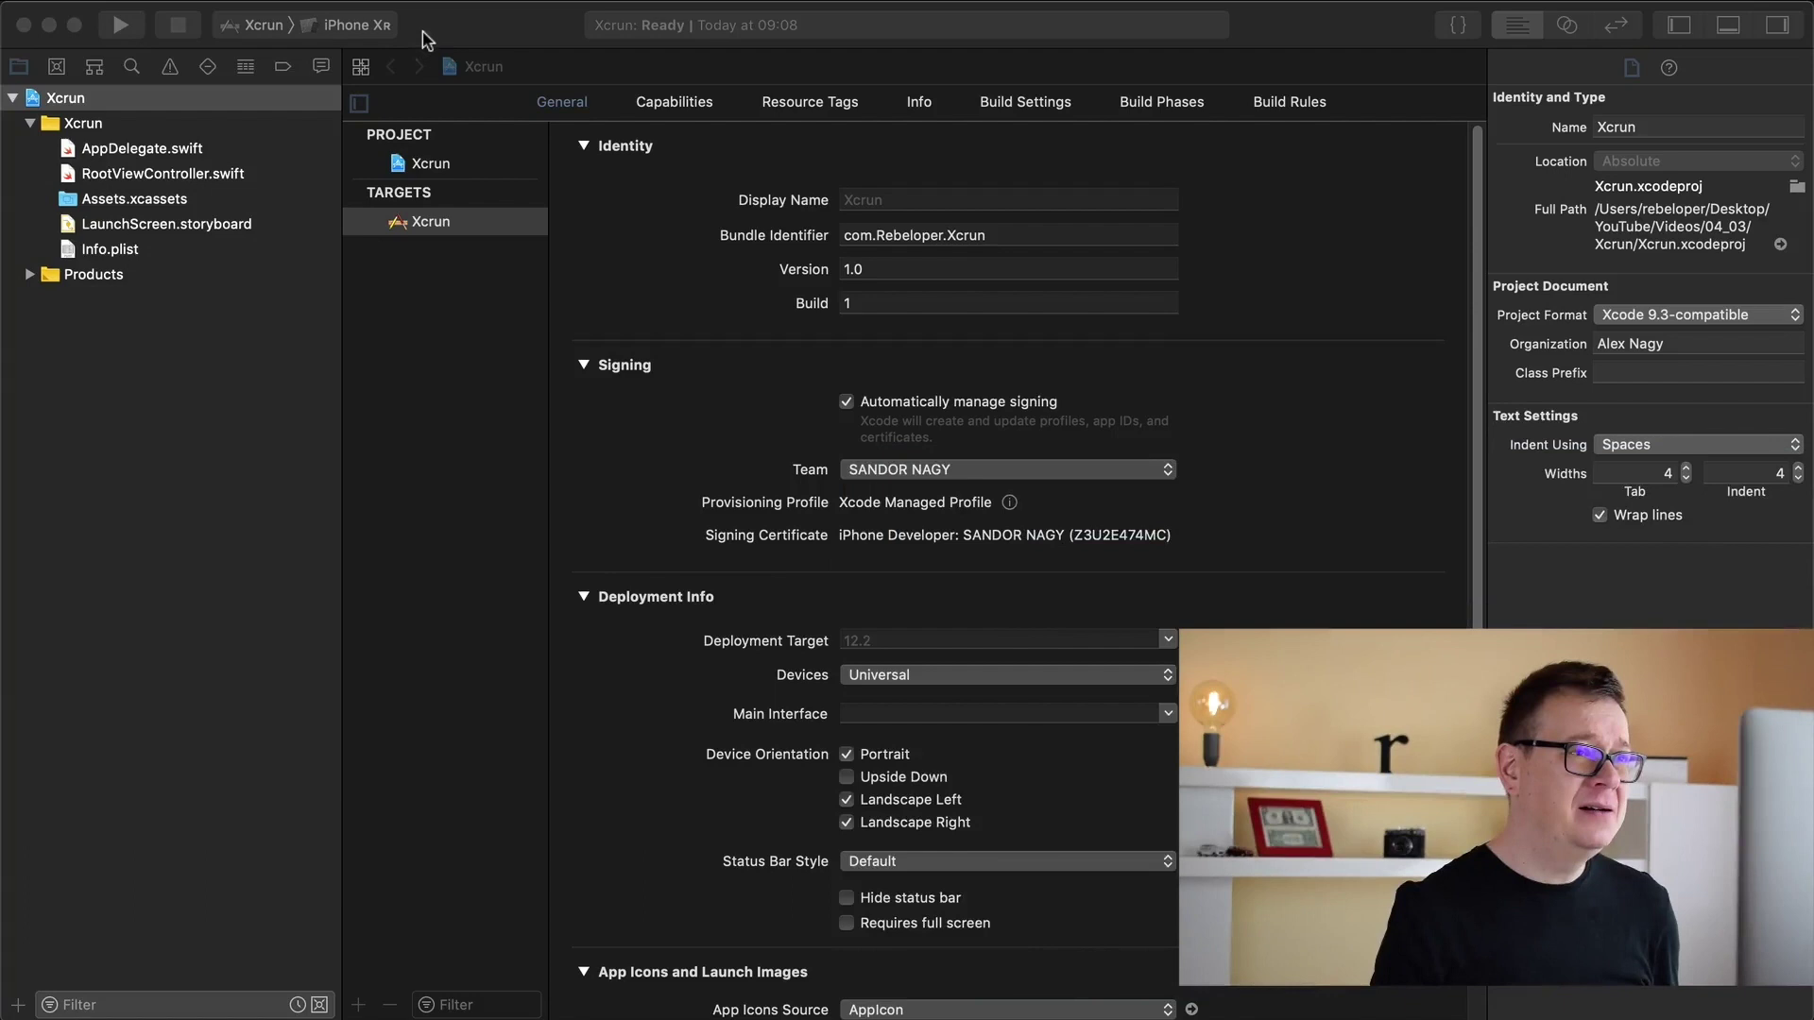
Bring Xcode forward and view the run destination list without changing the device
left_click(422, 38)
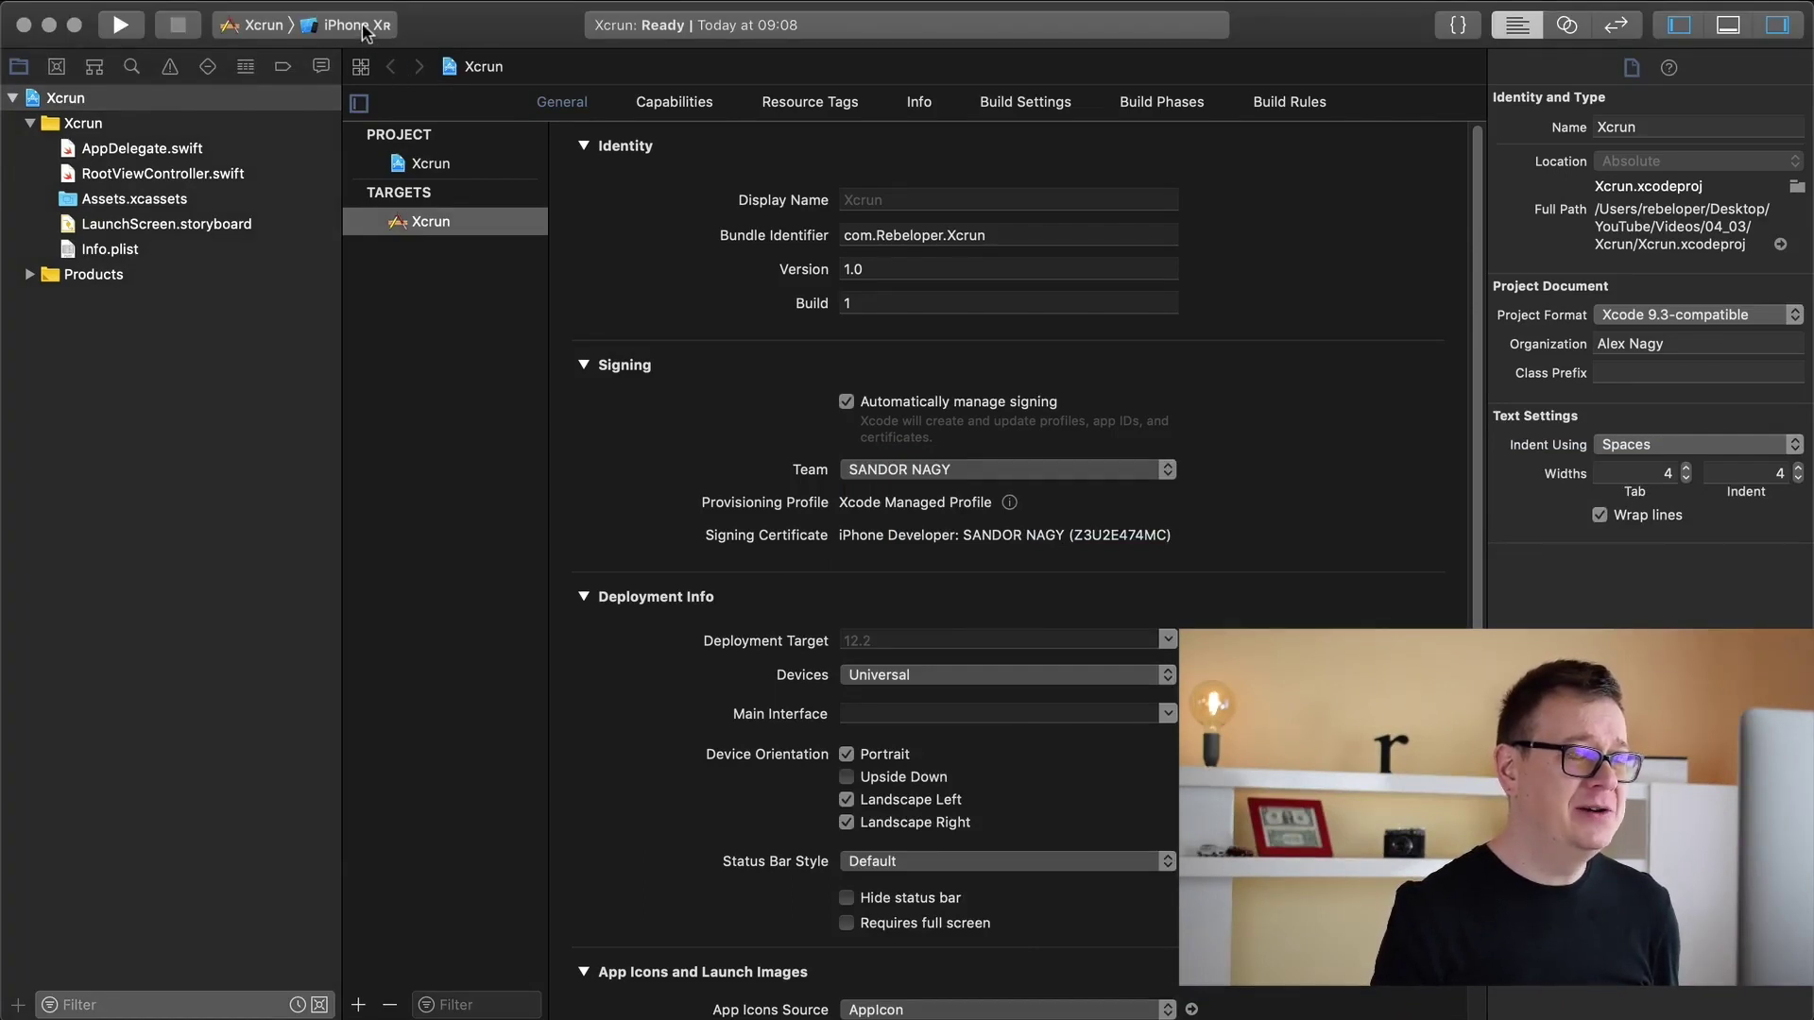
left_click(364, 25)
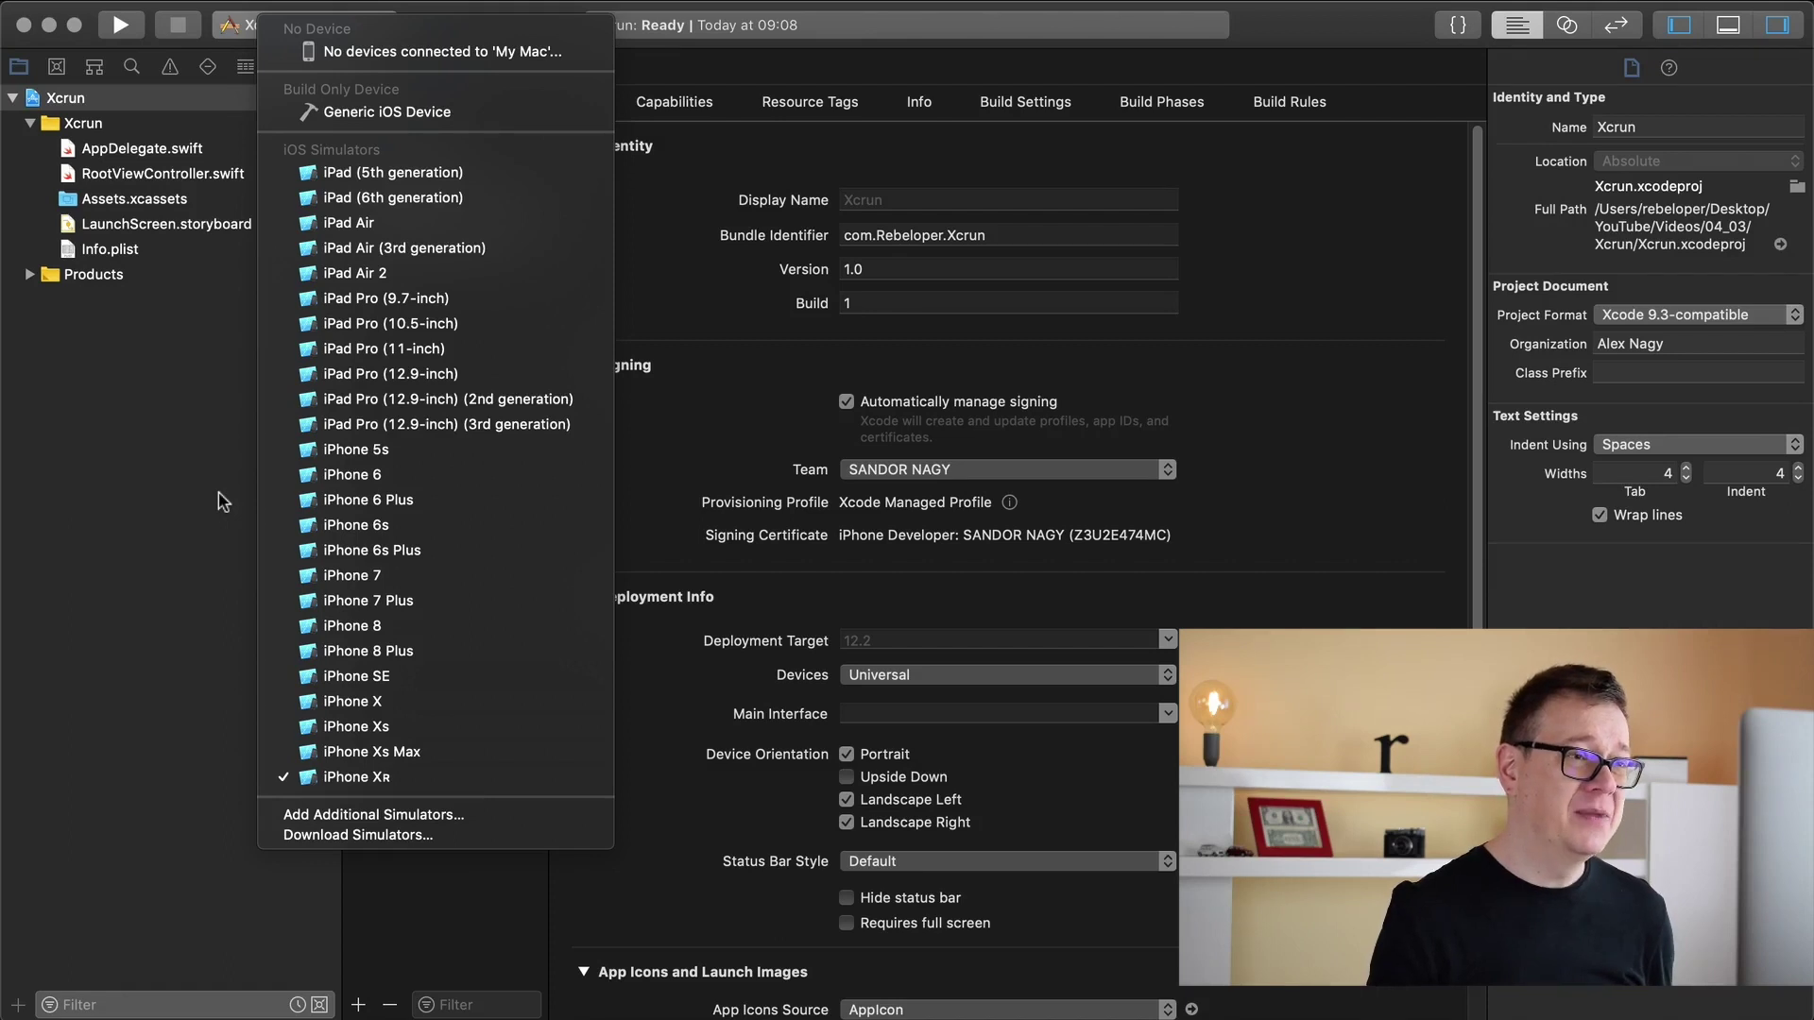
left_click(220, 500)
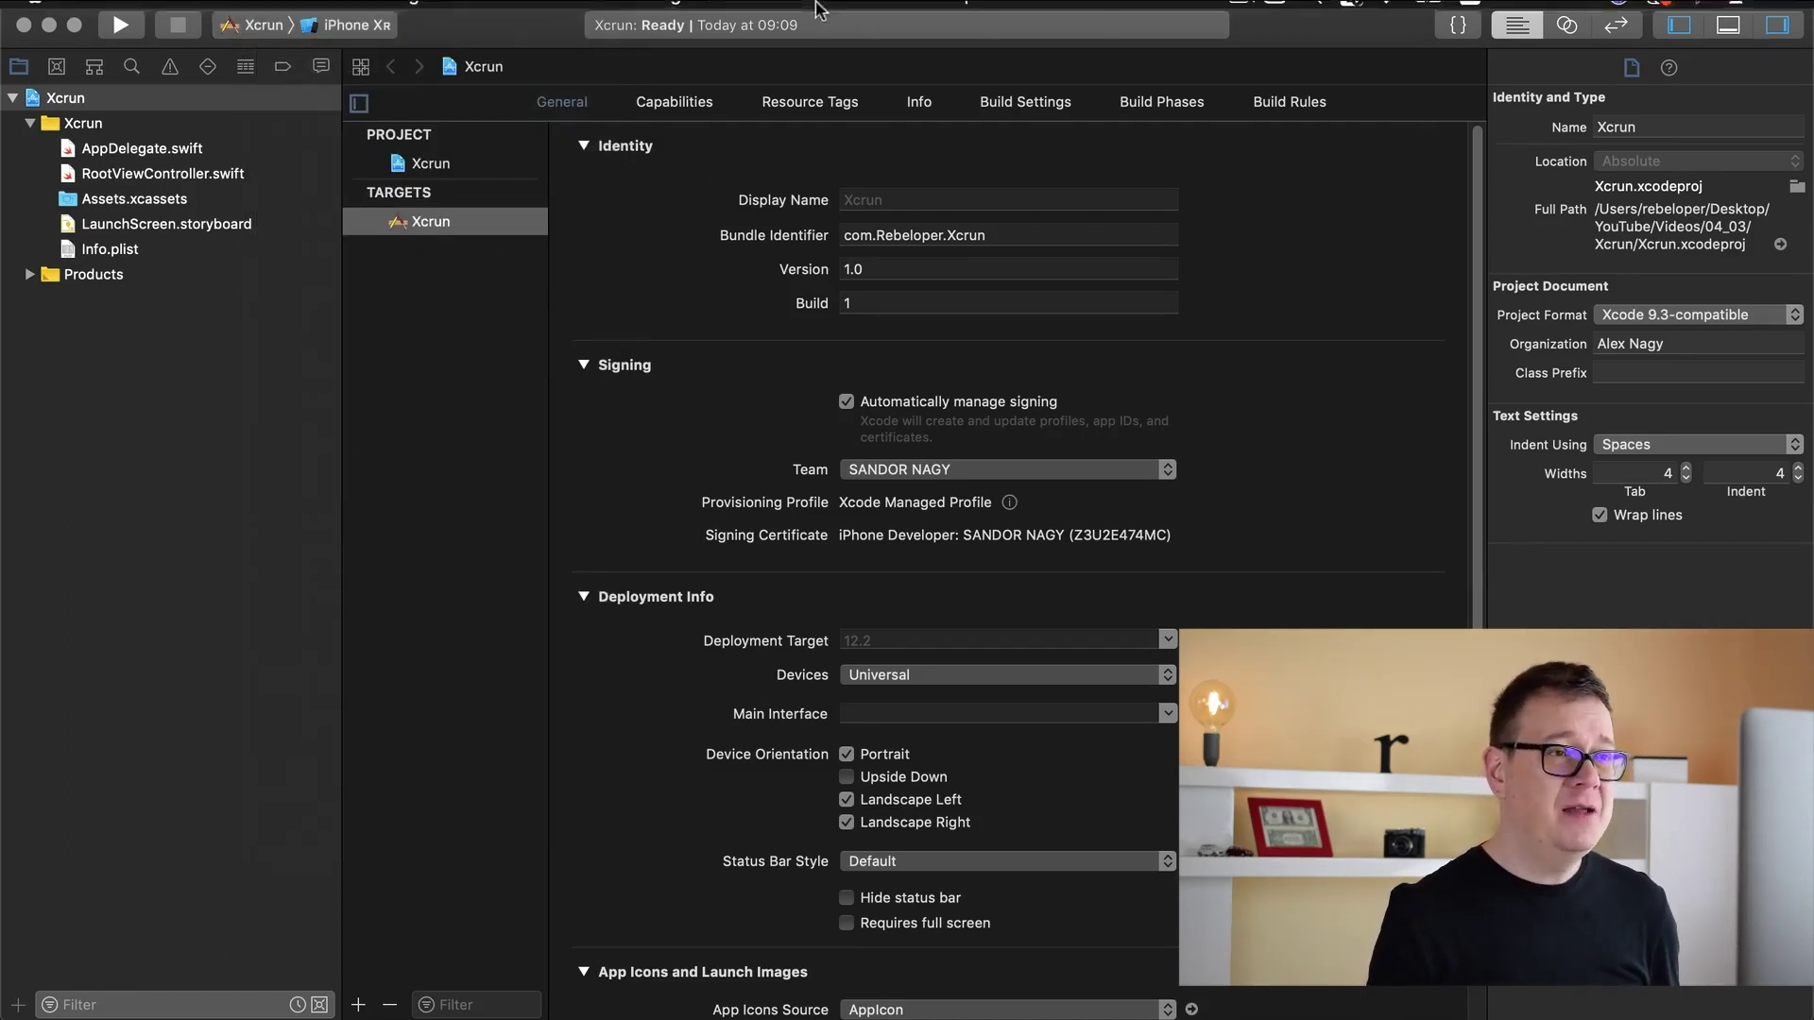
Open the Devices and Simulators window from the Window menu and move it up-left
left_click(879, 14)
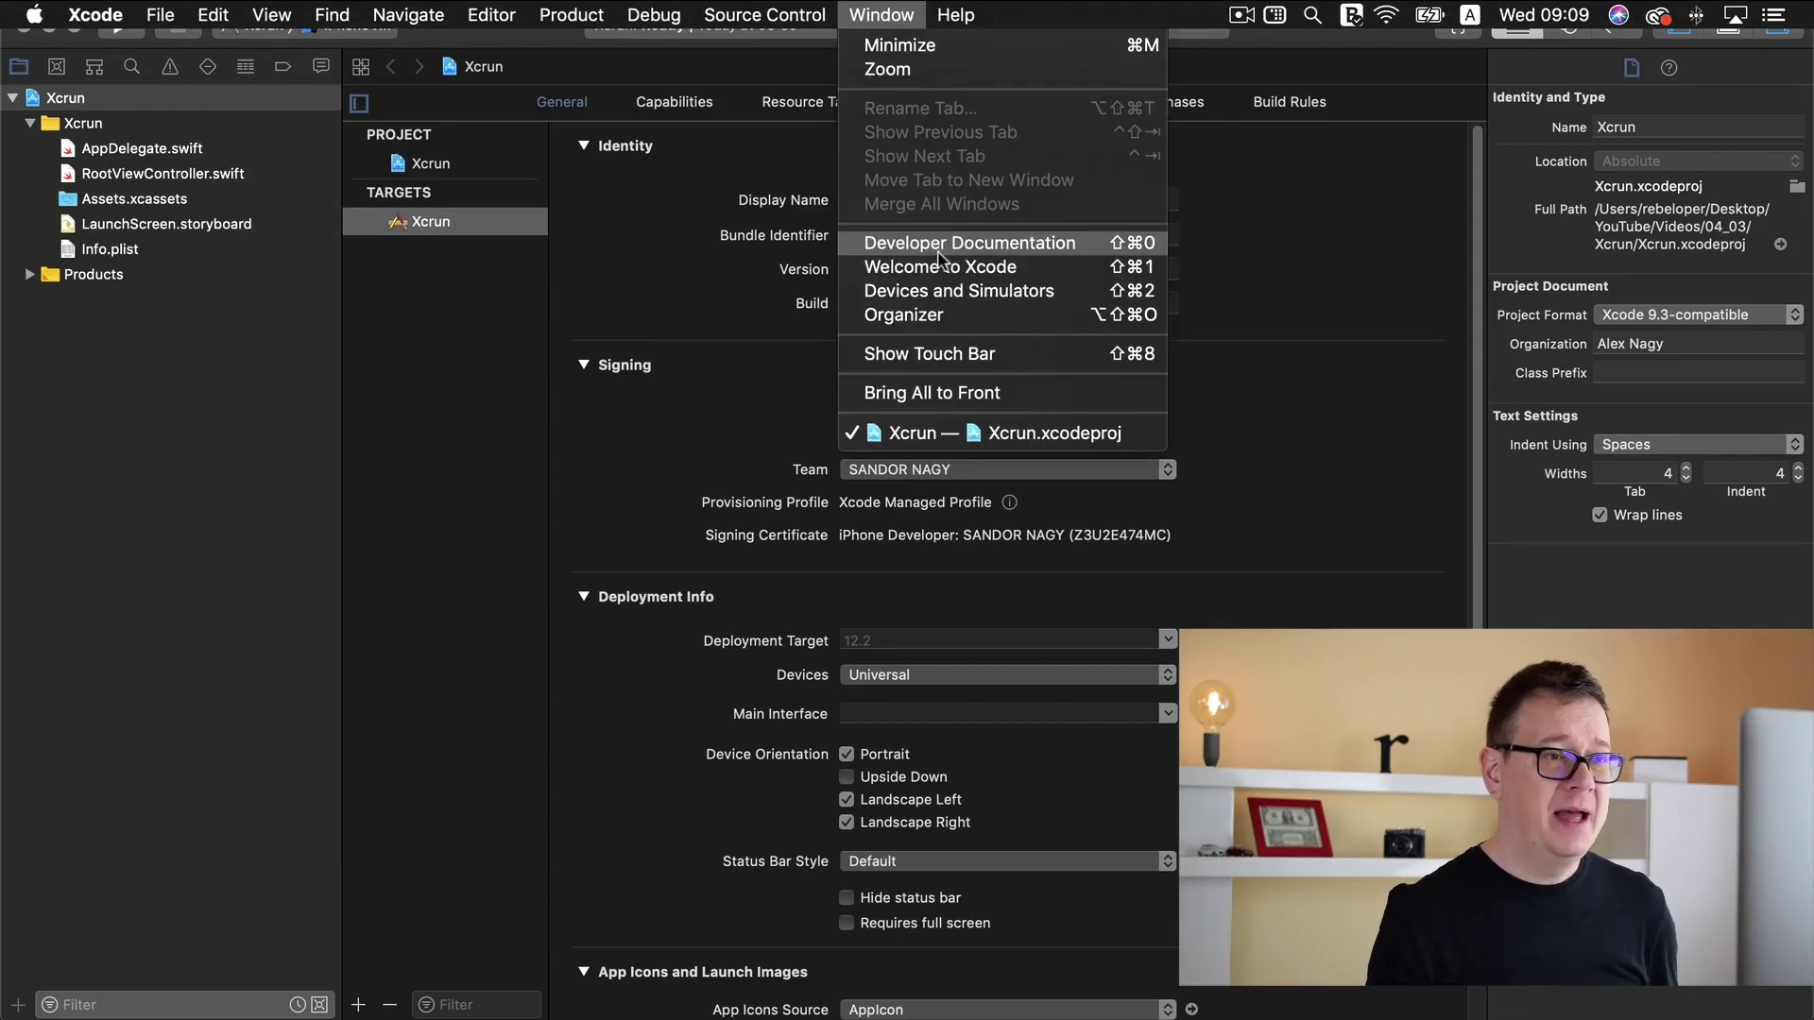
left_click(1068, 291)
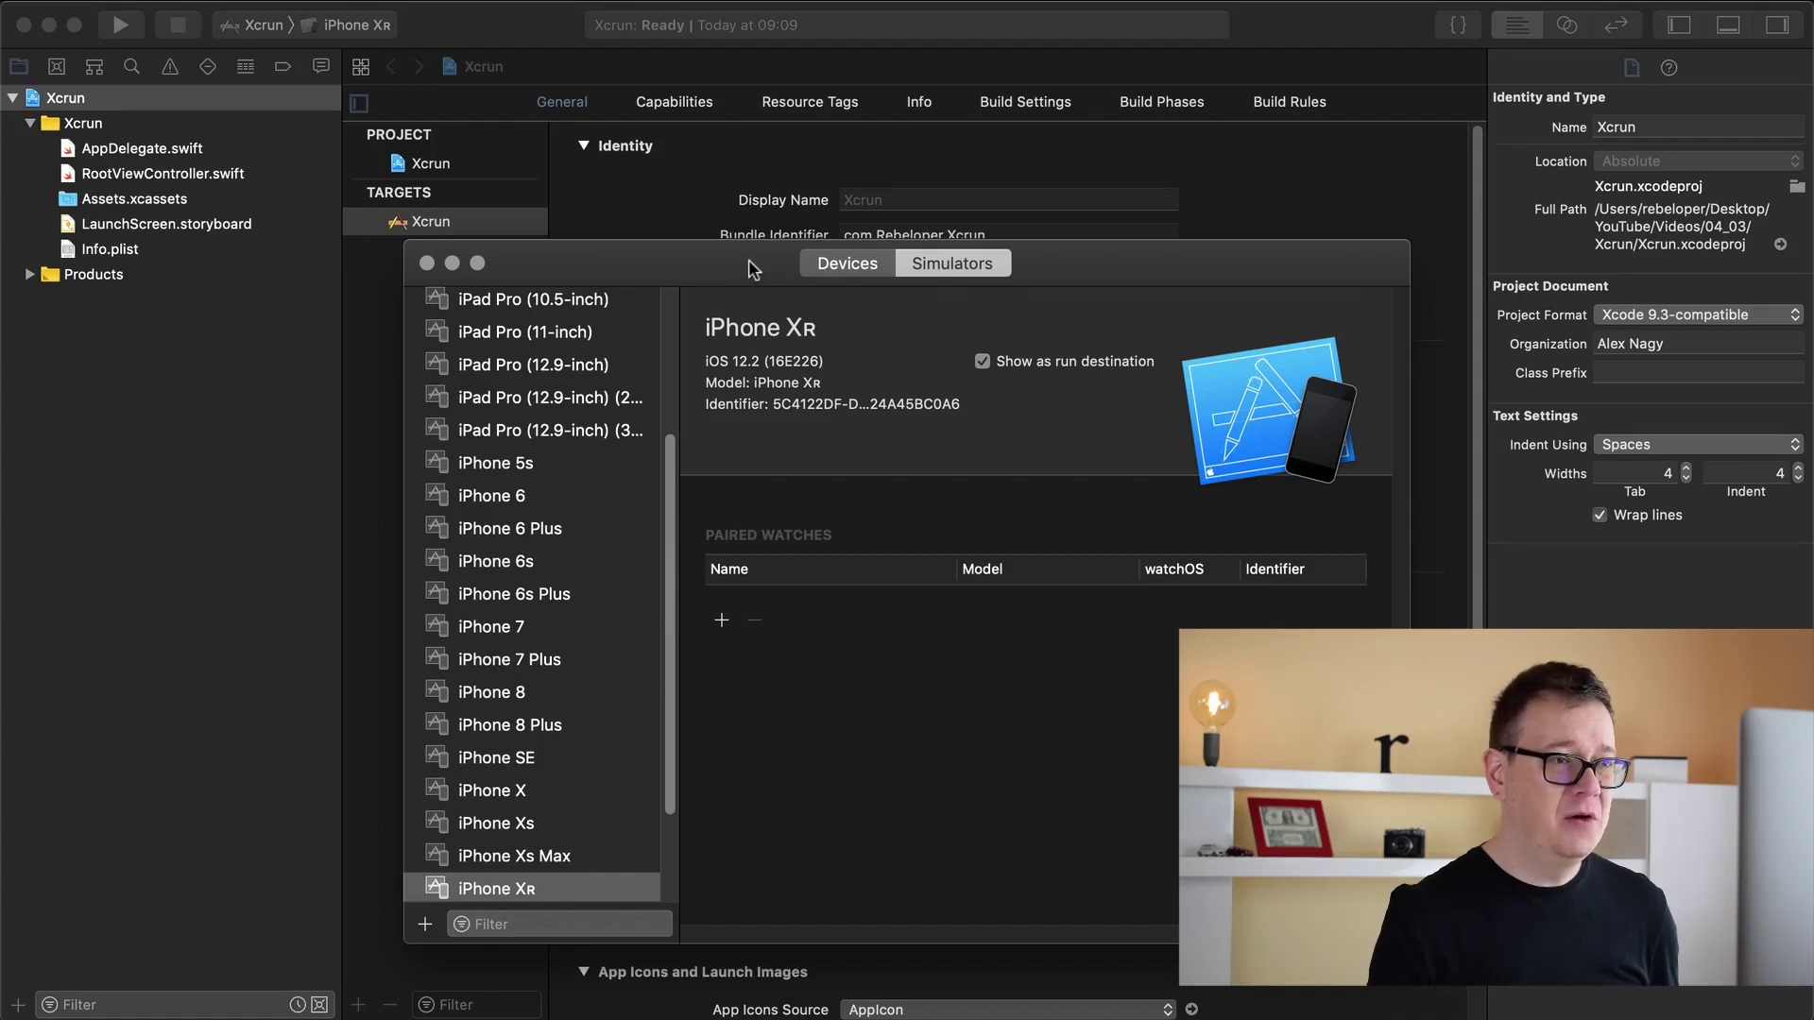
scroll(591, 536, "up", 5)
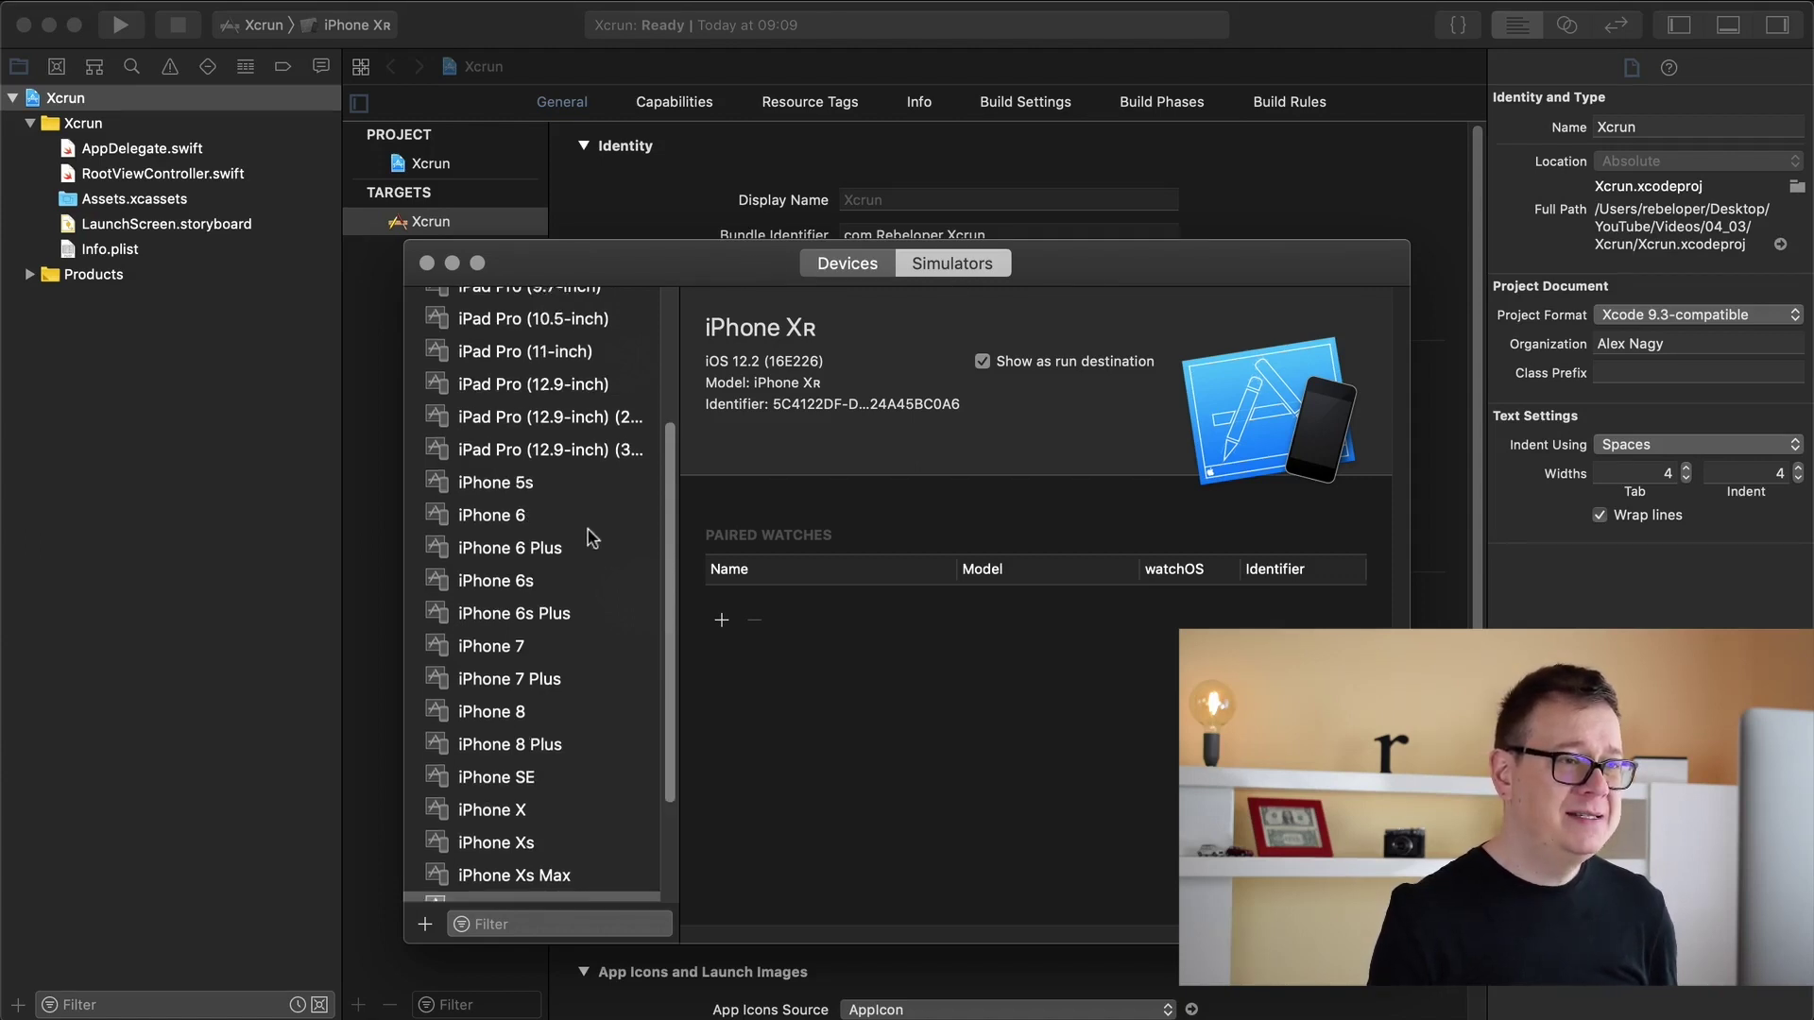
scroll(592, 536, "down", 1)
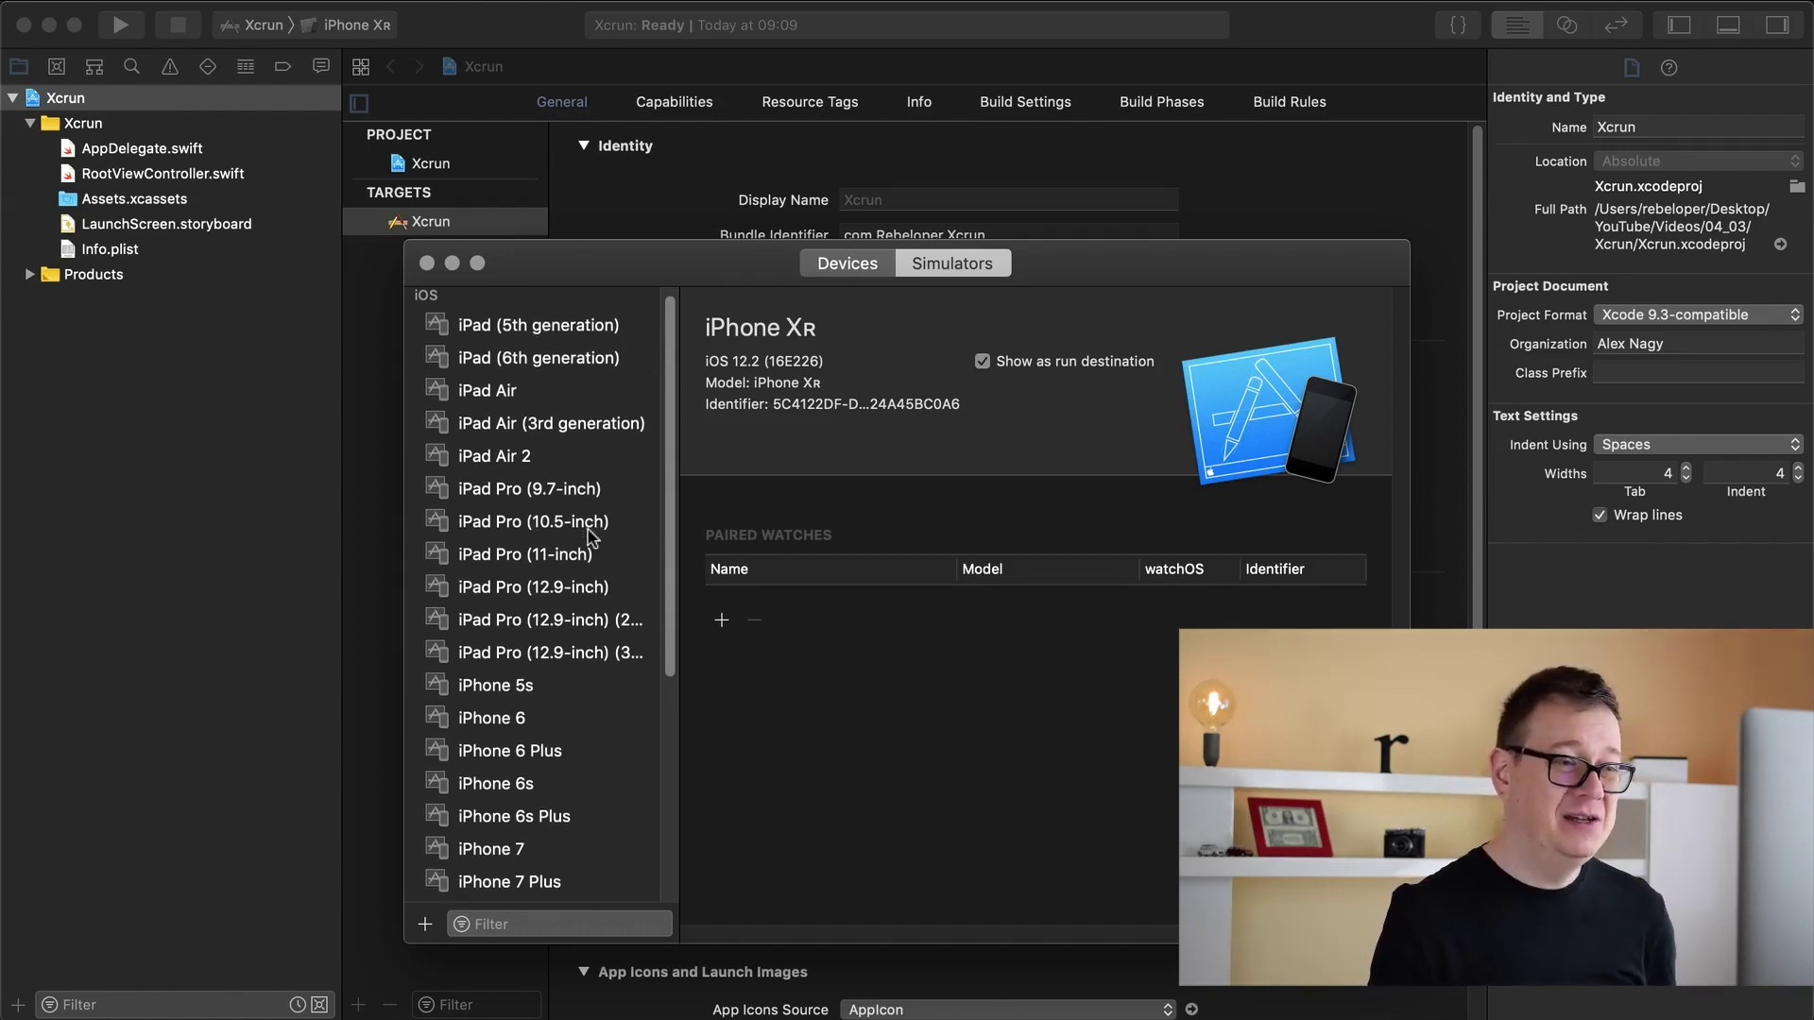
scroll(591, 535, "down", 5)
scroll(591, 536, "down", 2)
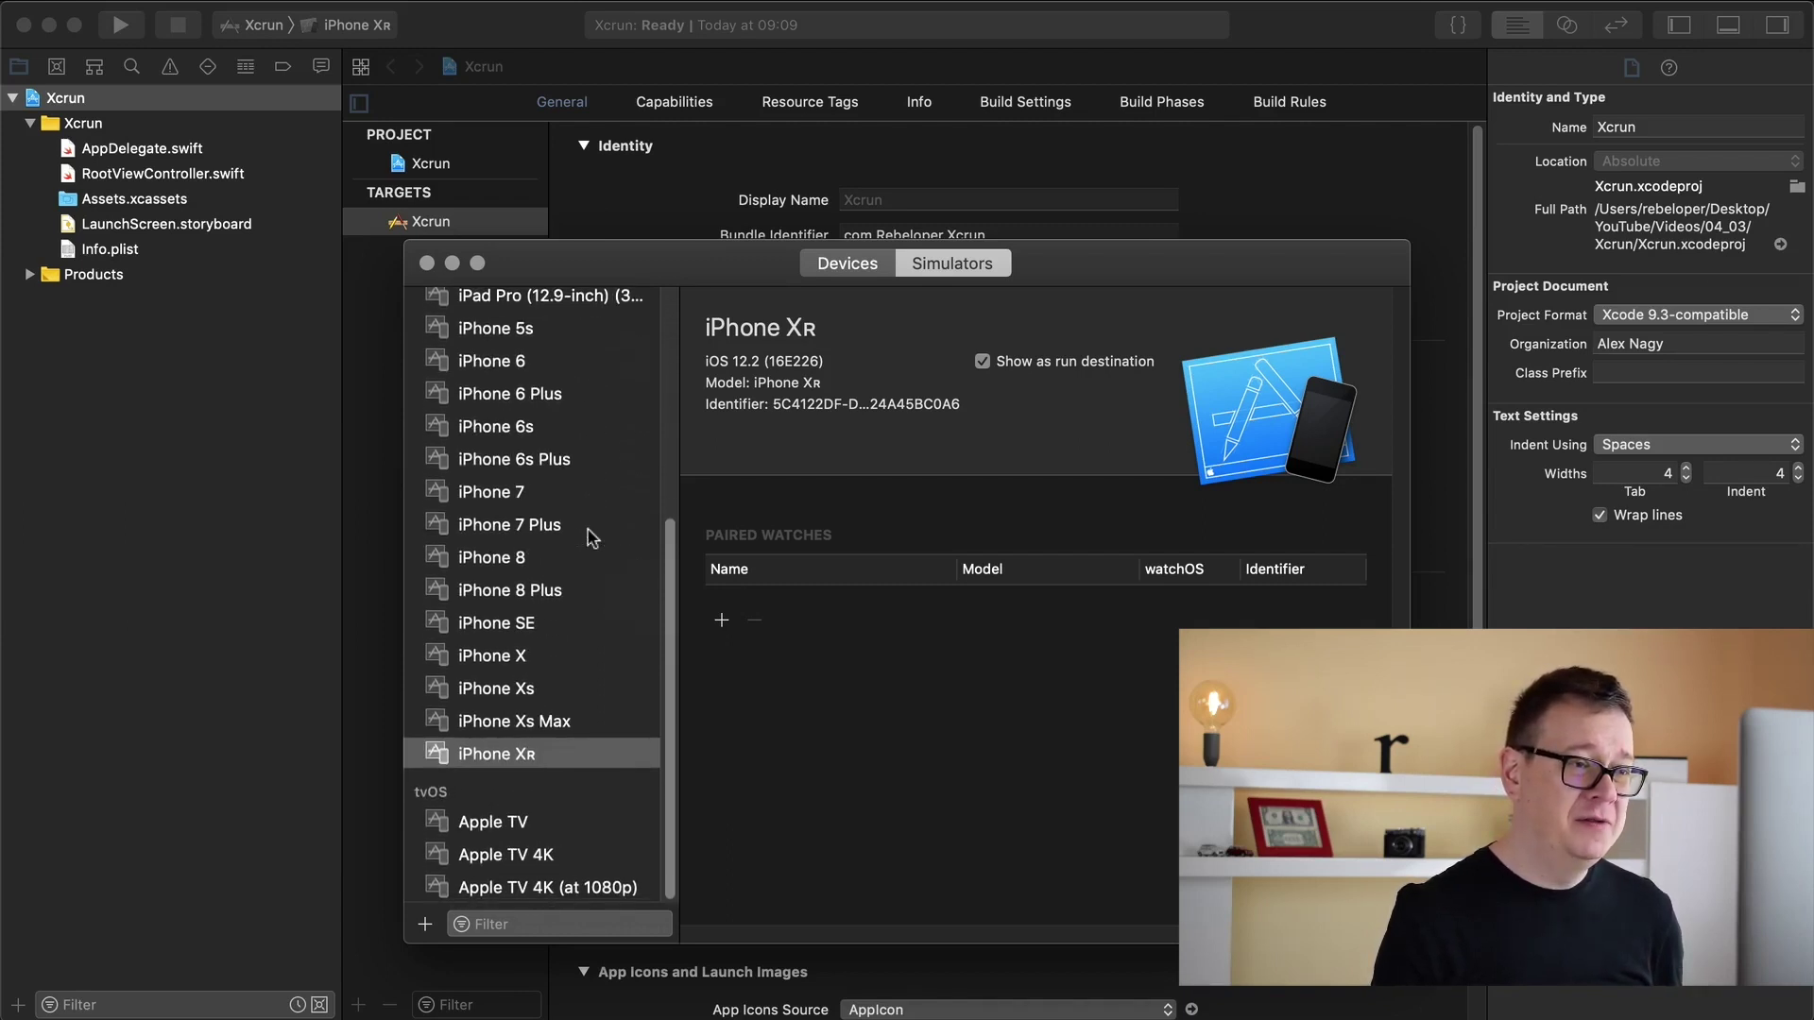
scroll(591, 537, "up", 5)
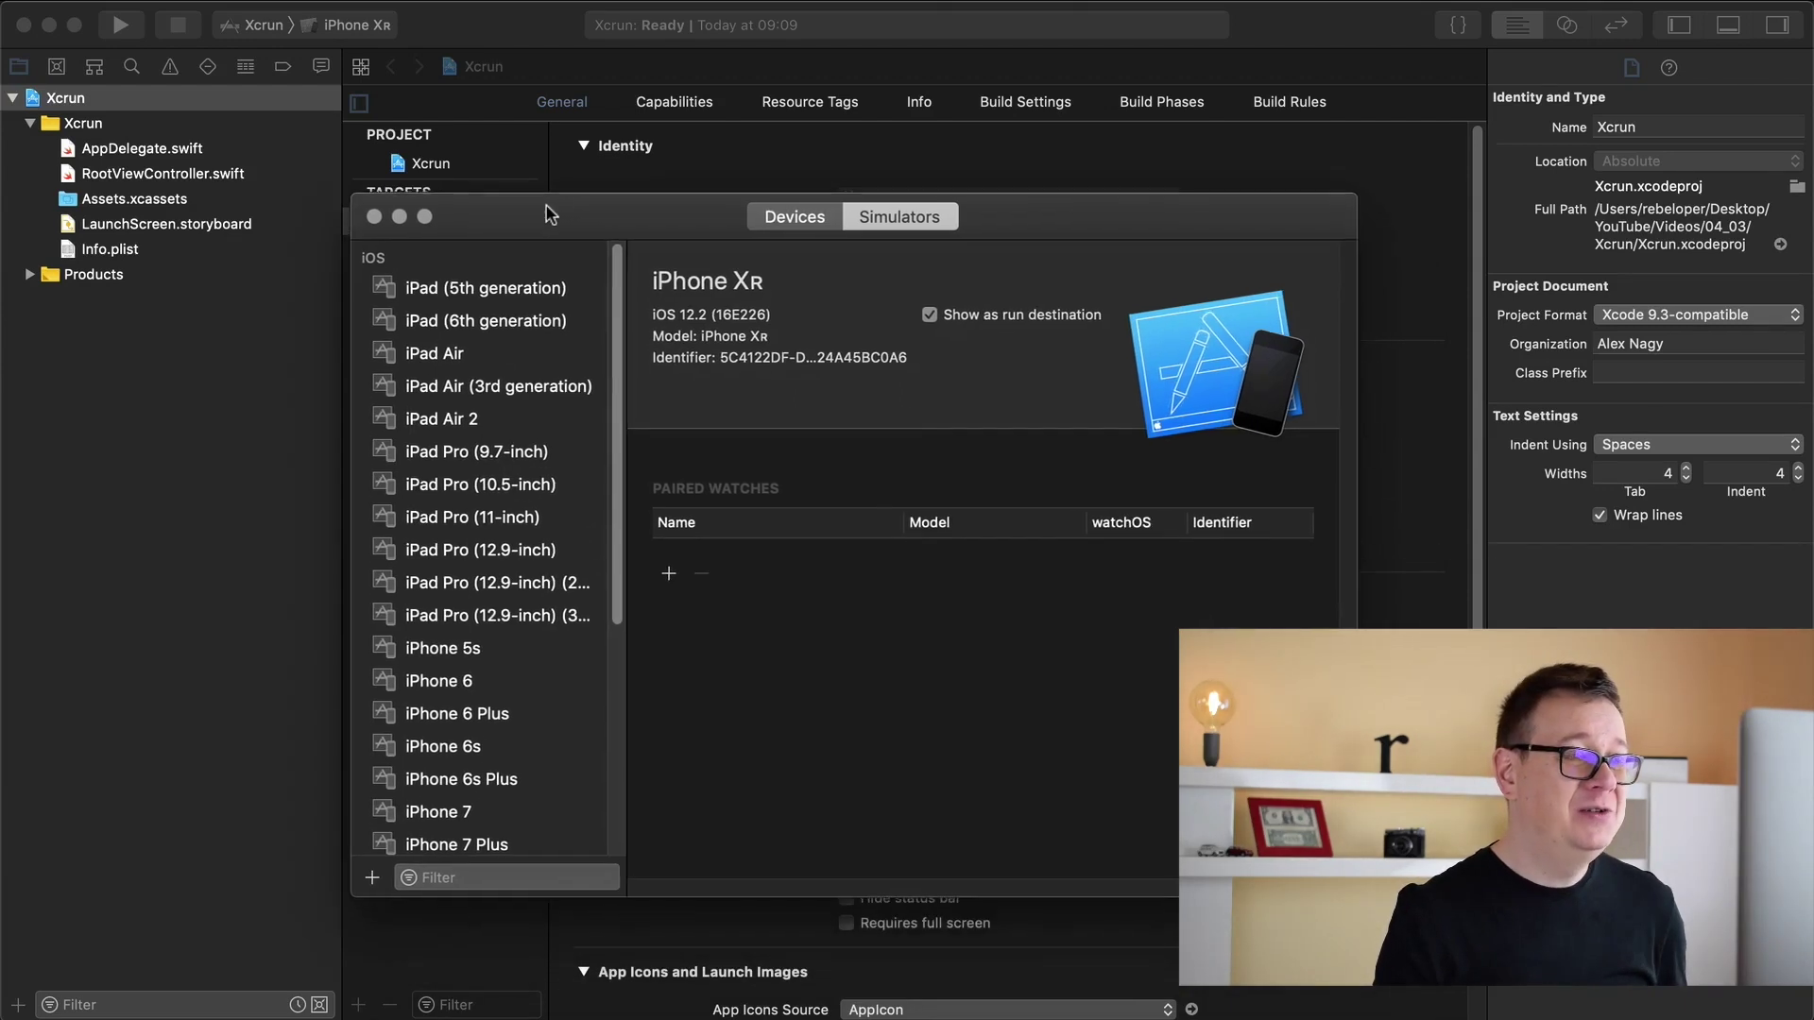
left_click_drag(598, 260, 536, 211)
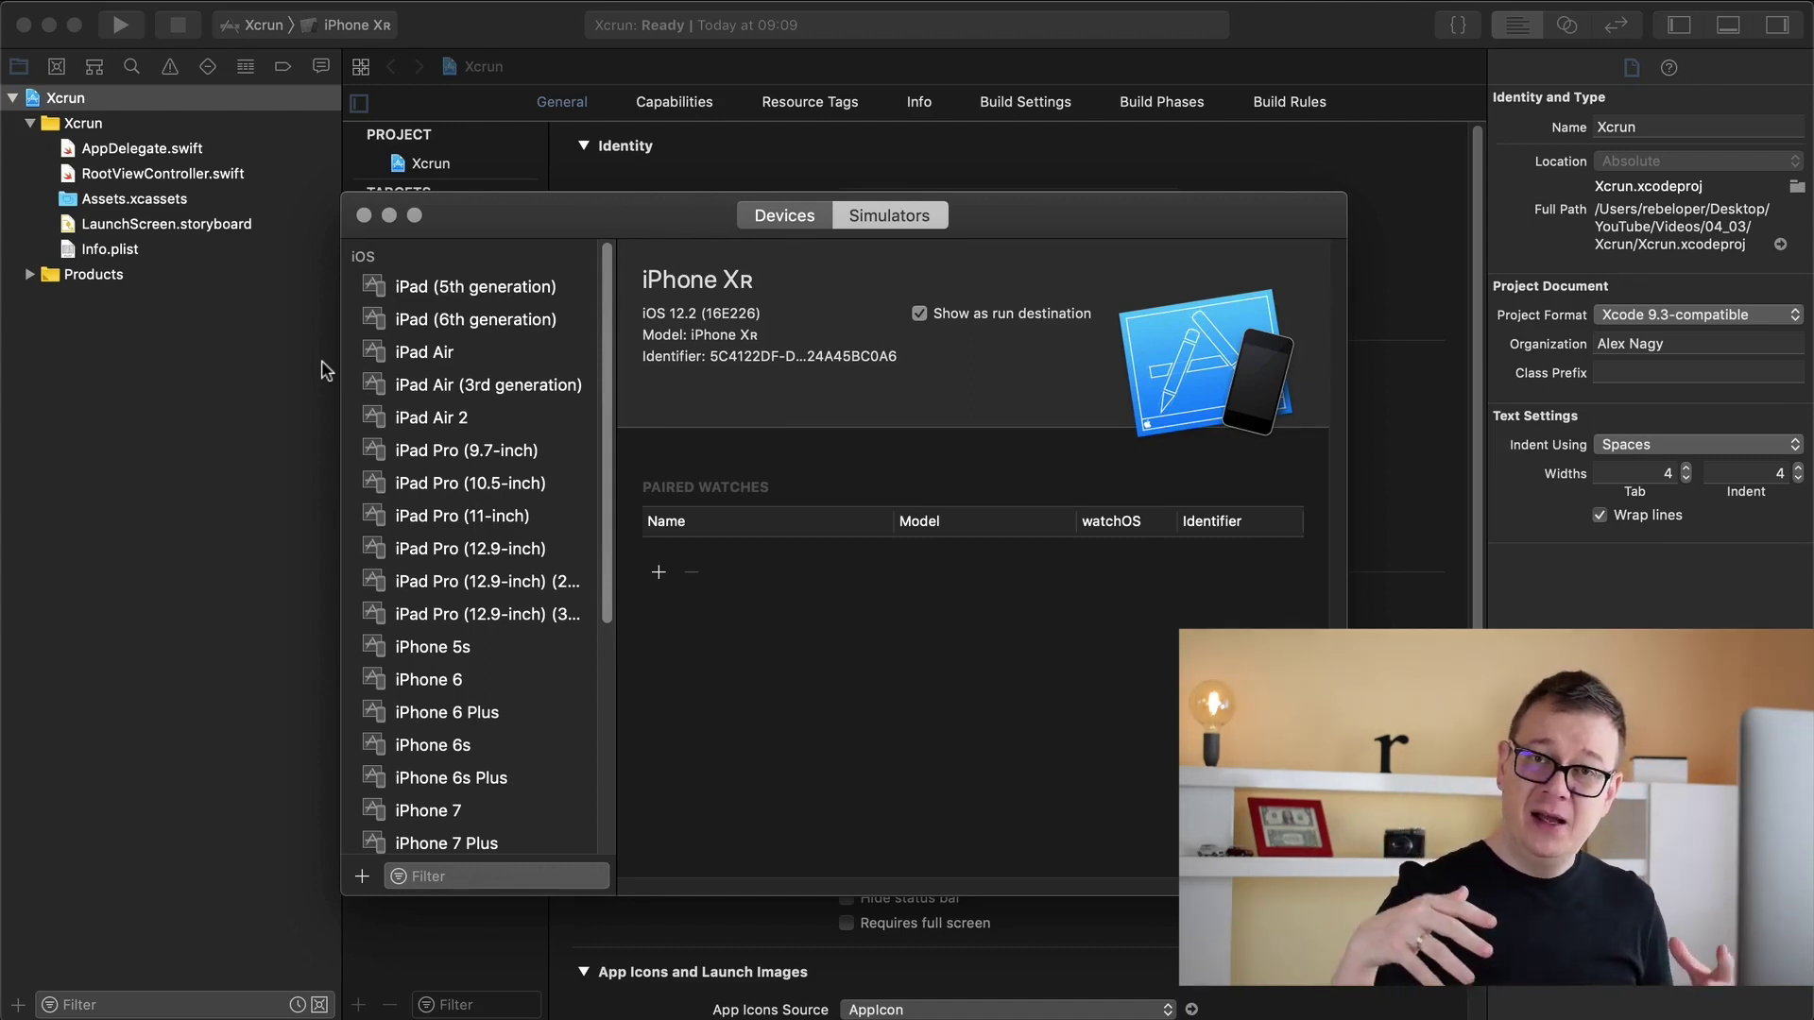
mouse_move(3, 291)
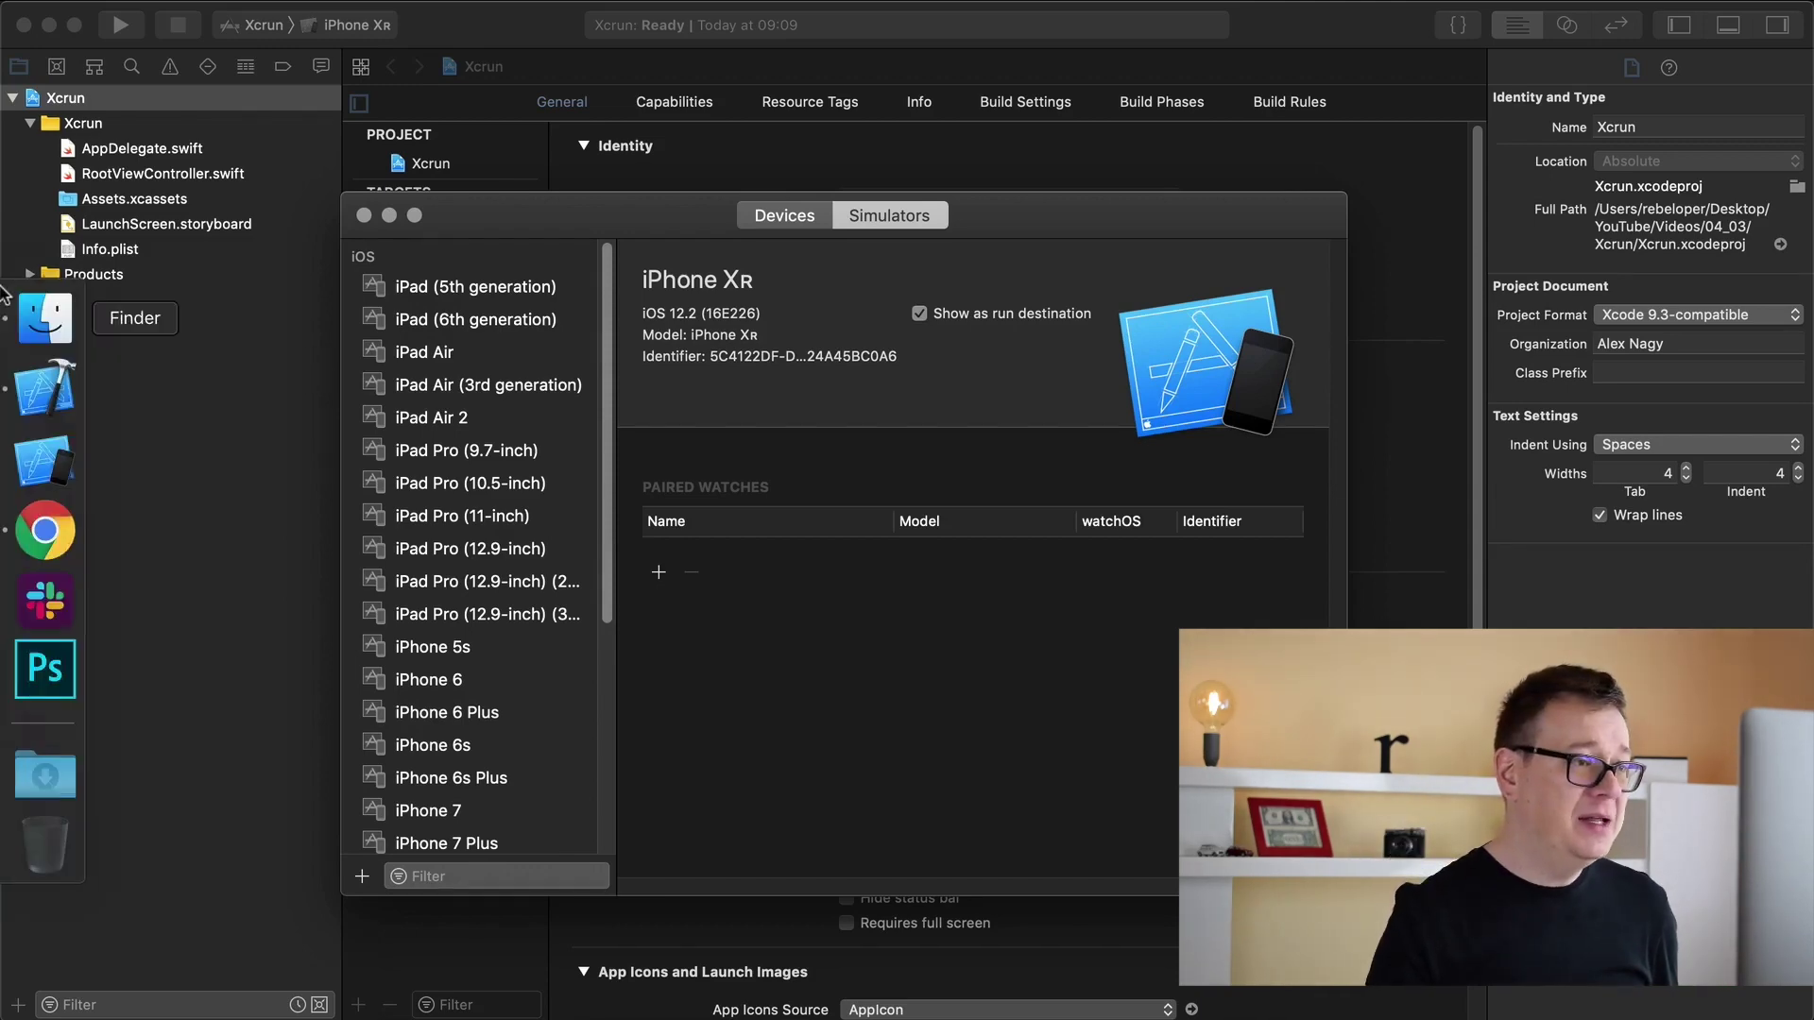
In Finder, browse to Desktop/YouTube/Videos/04_03 and select the xcrun notes file
left_click(47, 324)
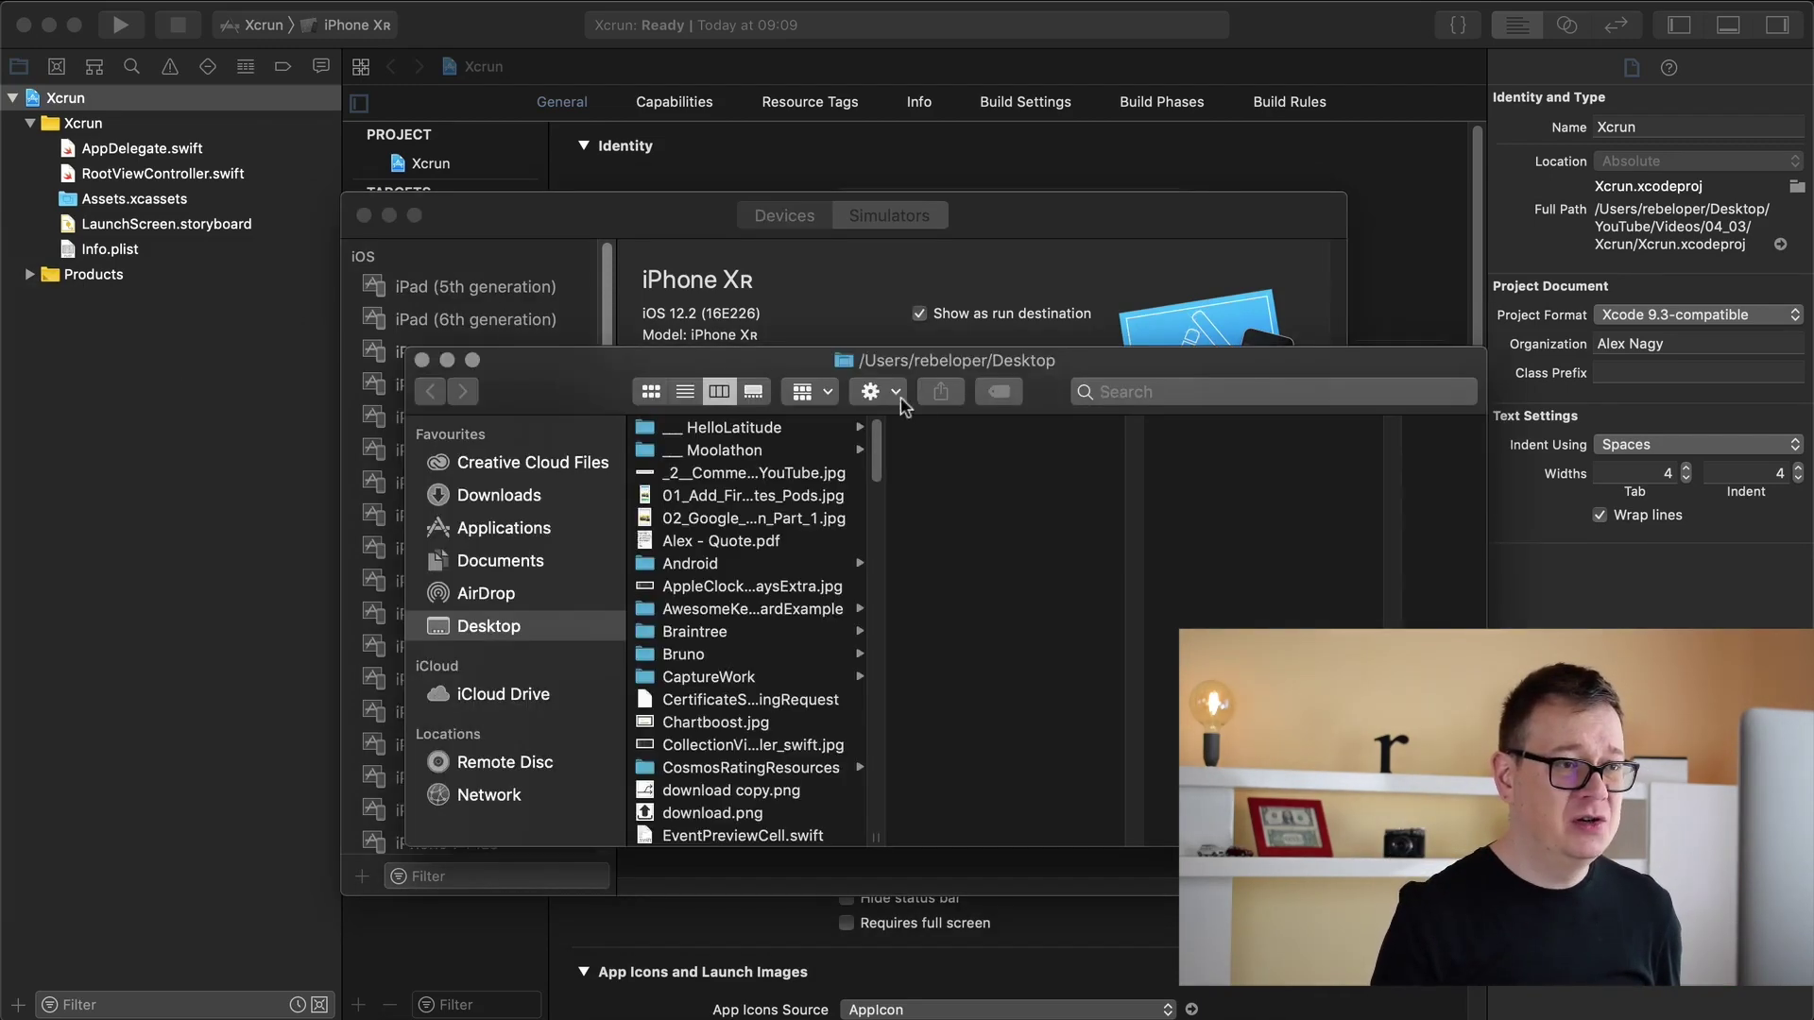
scroll(770, 553, "down", 10)
left_click(740, 814)
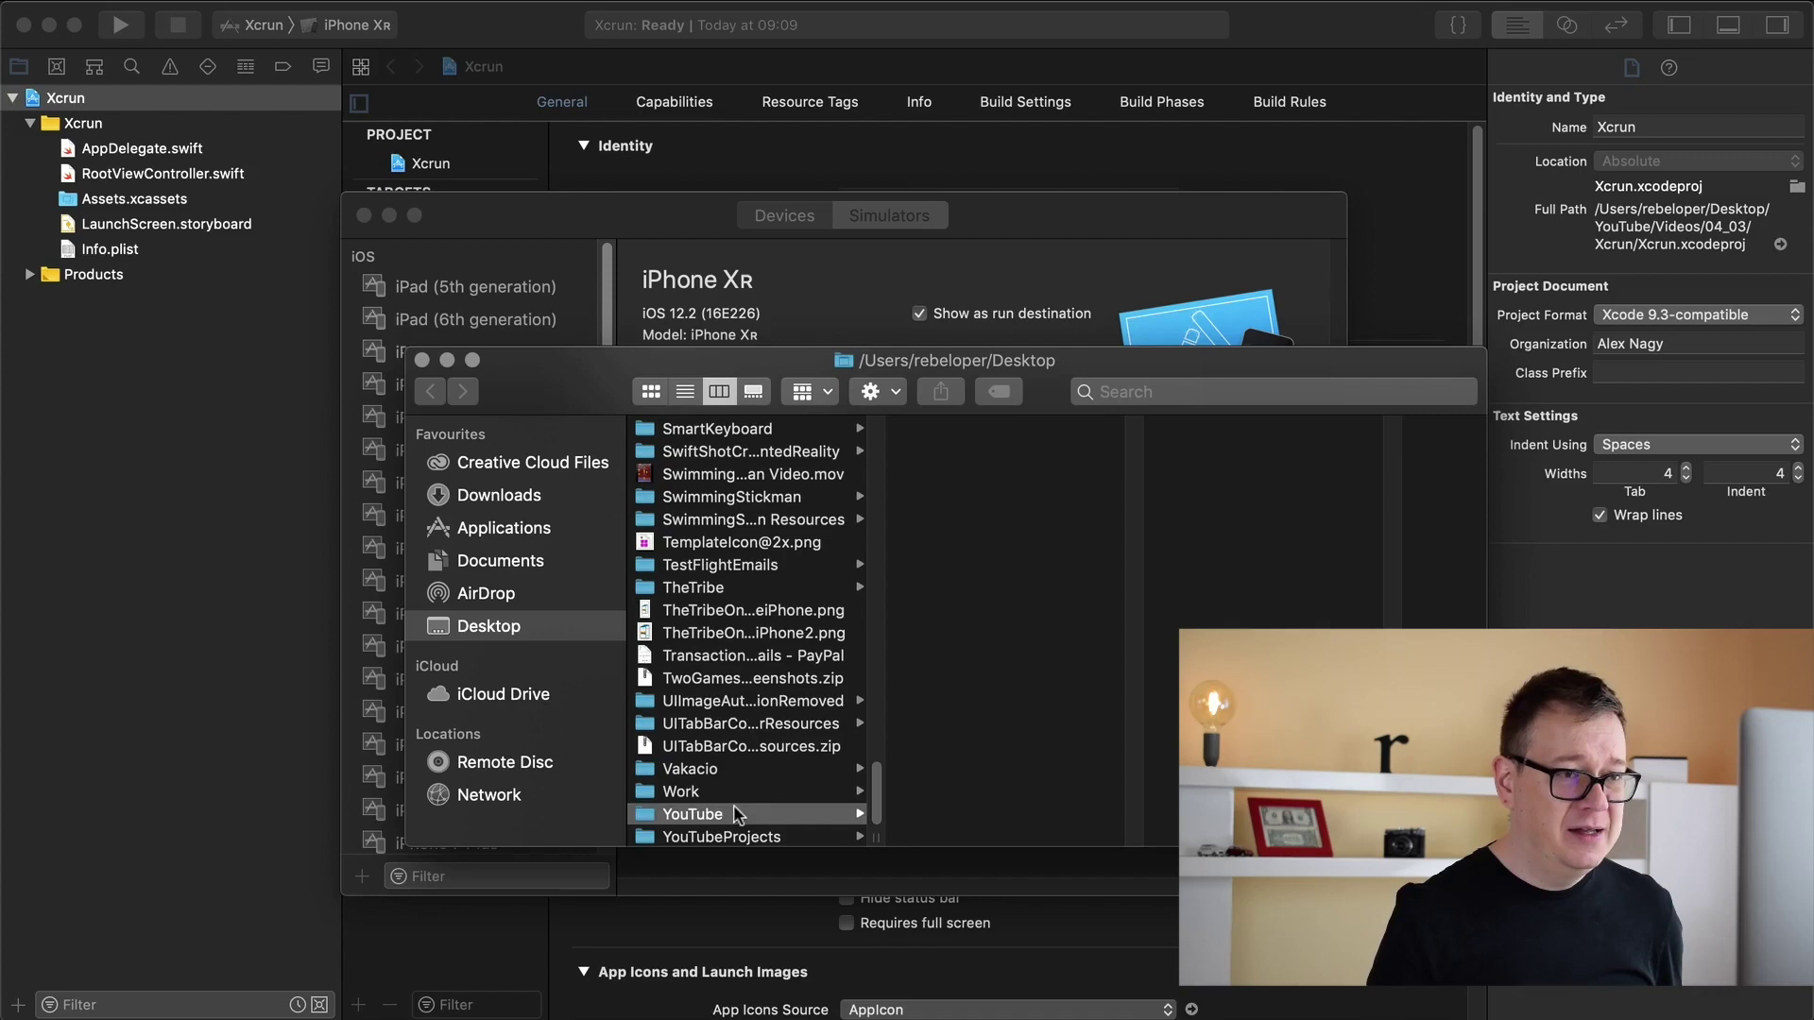
scroll(1030, 484, "down", 10)
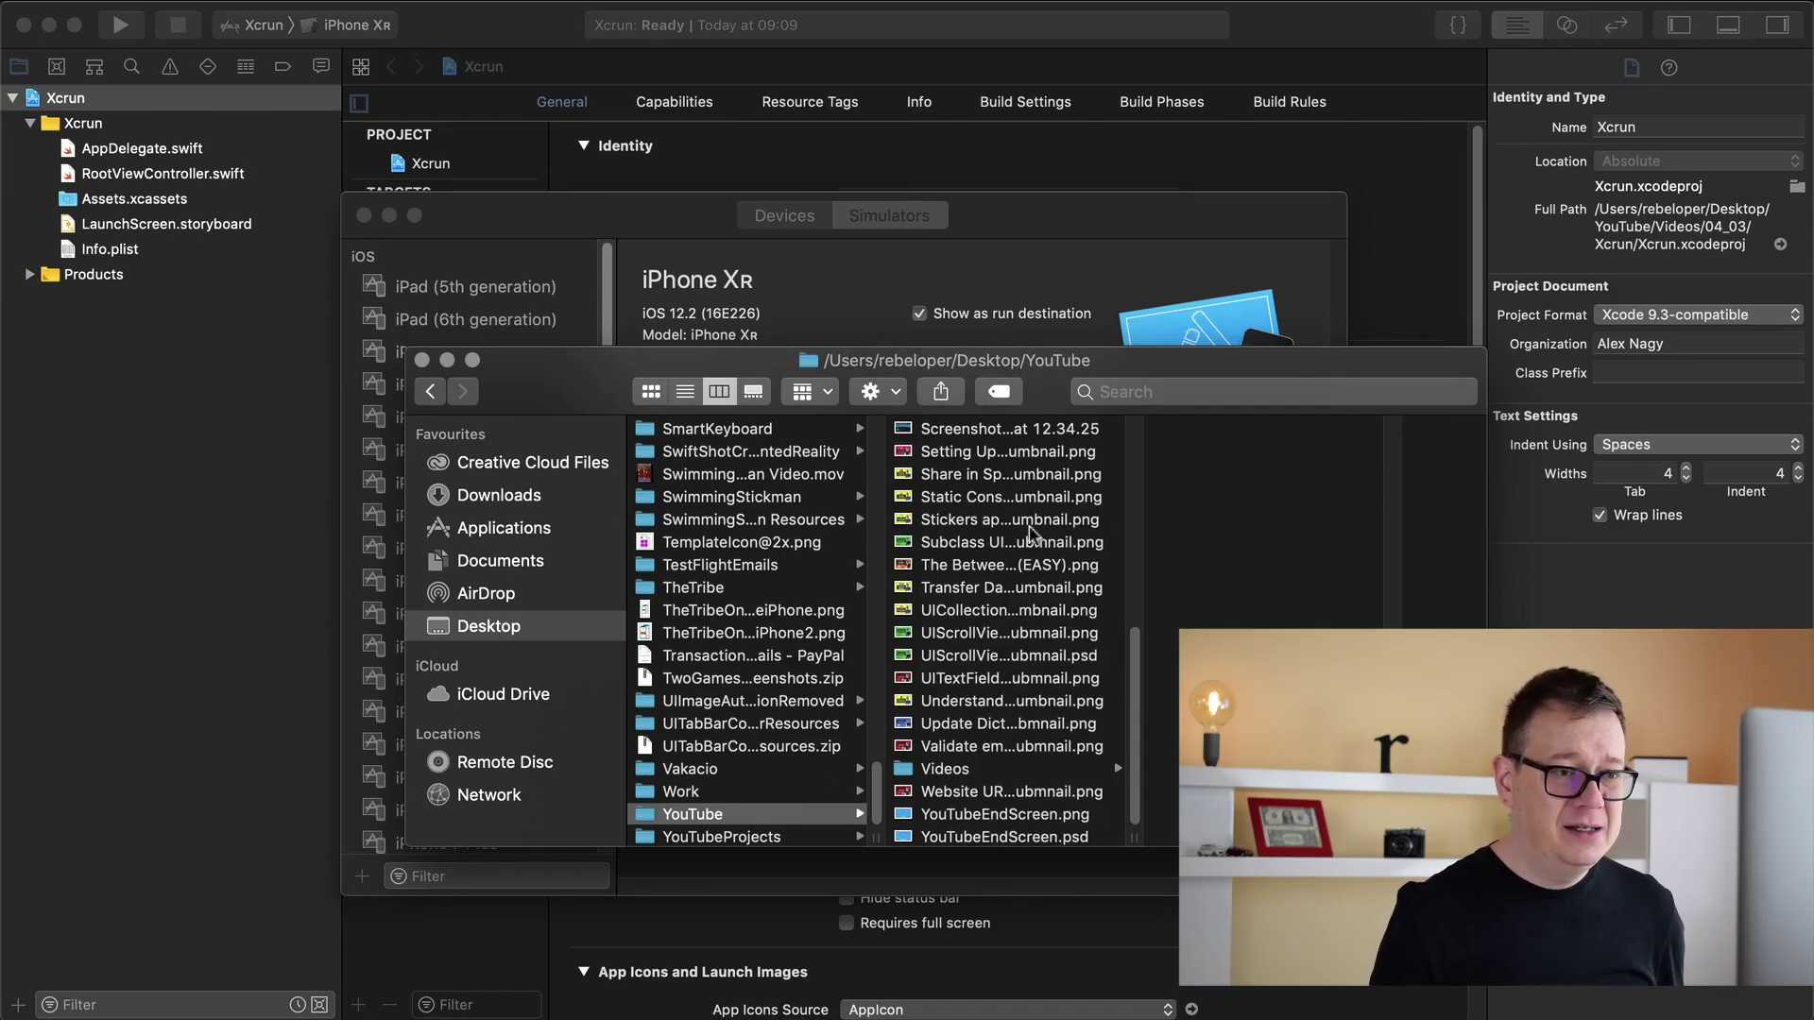
left_click(992, 769)
left_click(1190, 450)
left_click(1288, 430)
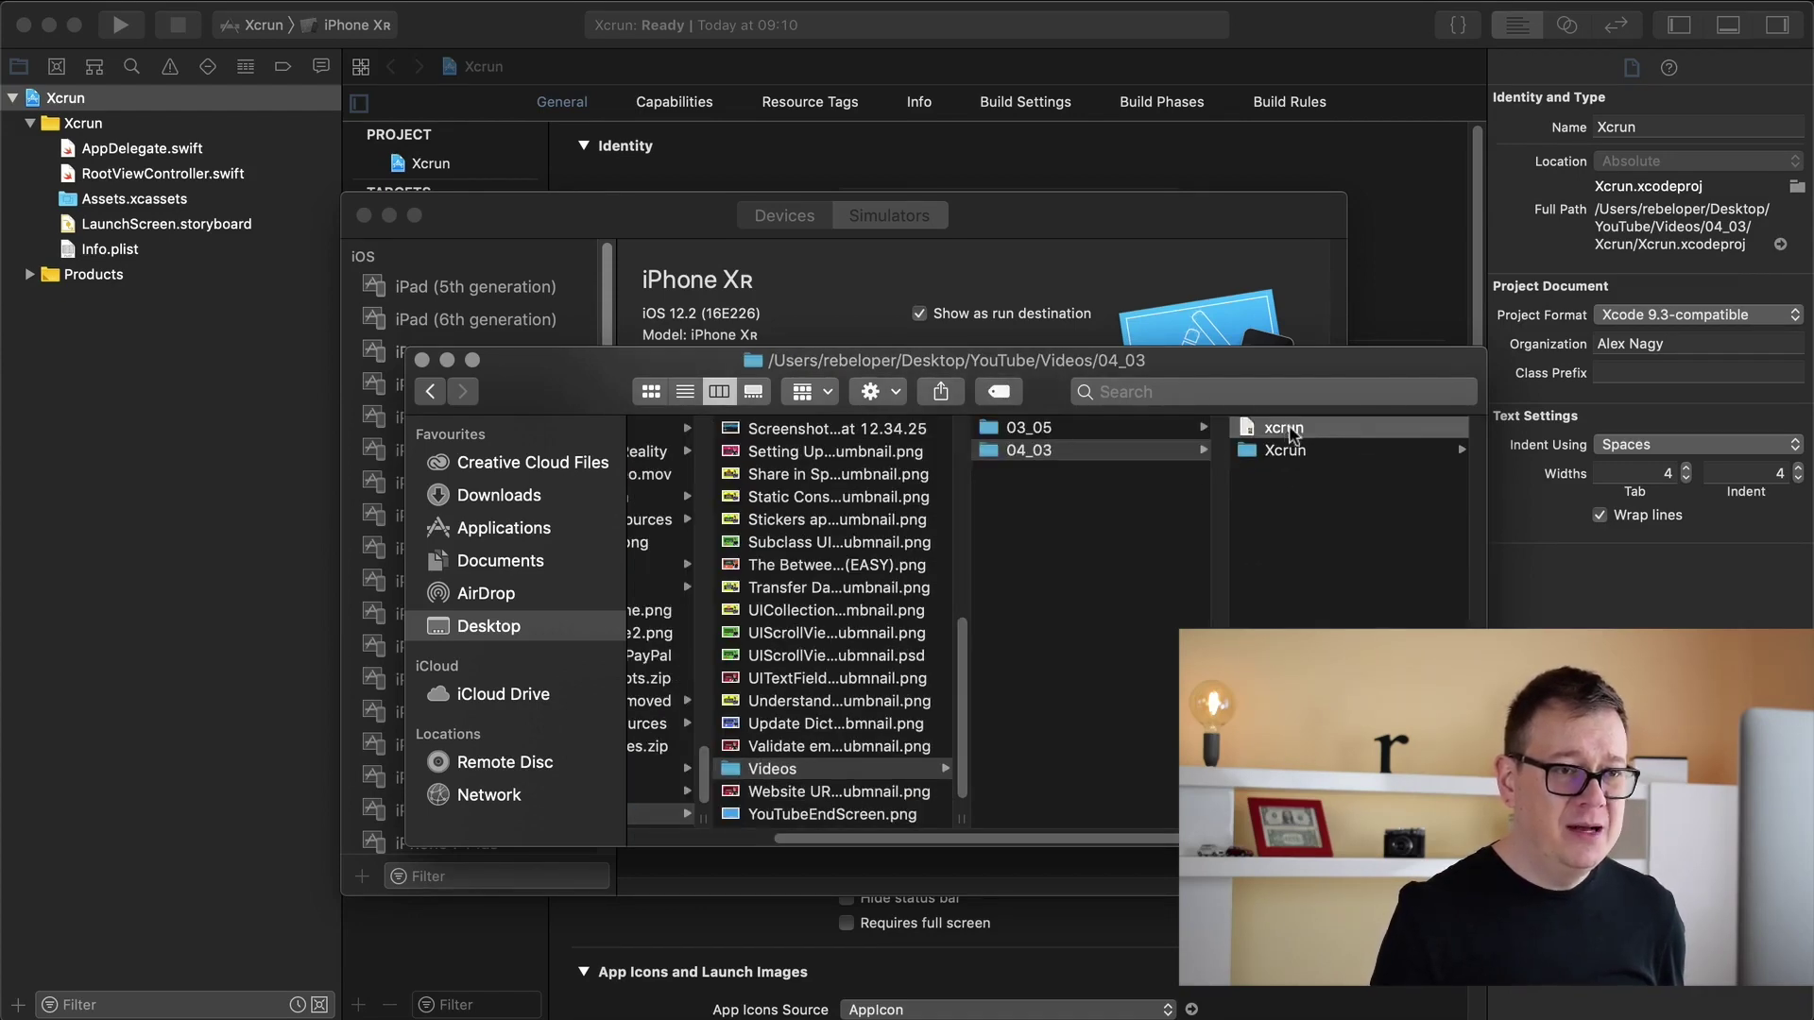
Open the xcrun notes in TextEdit and select all the bulleted text
double_click(1067, 431)
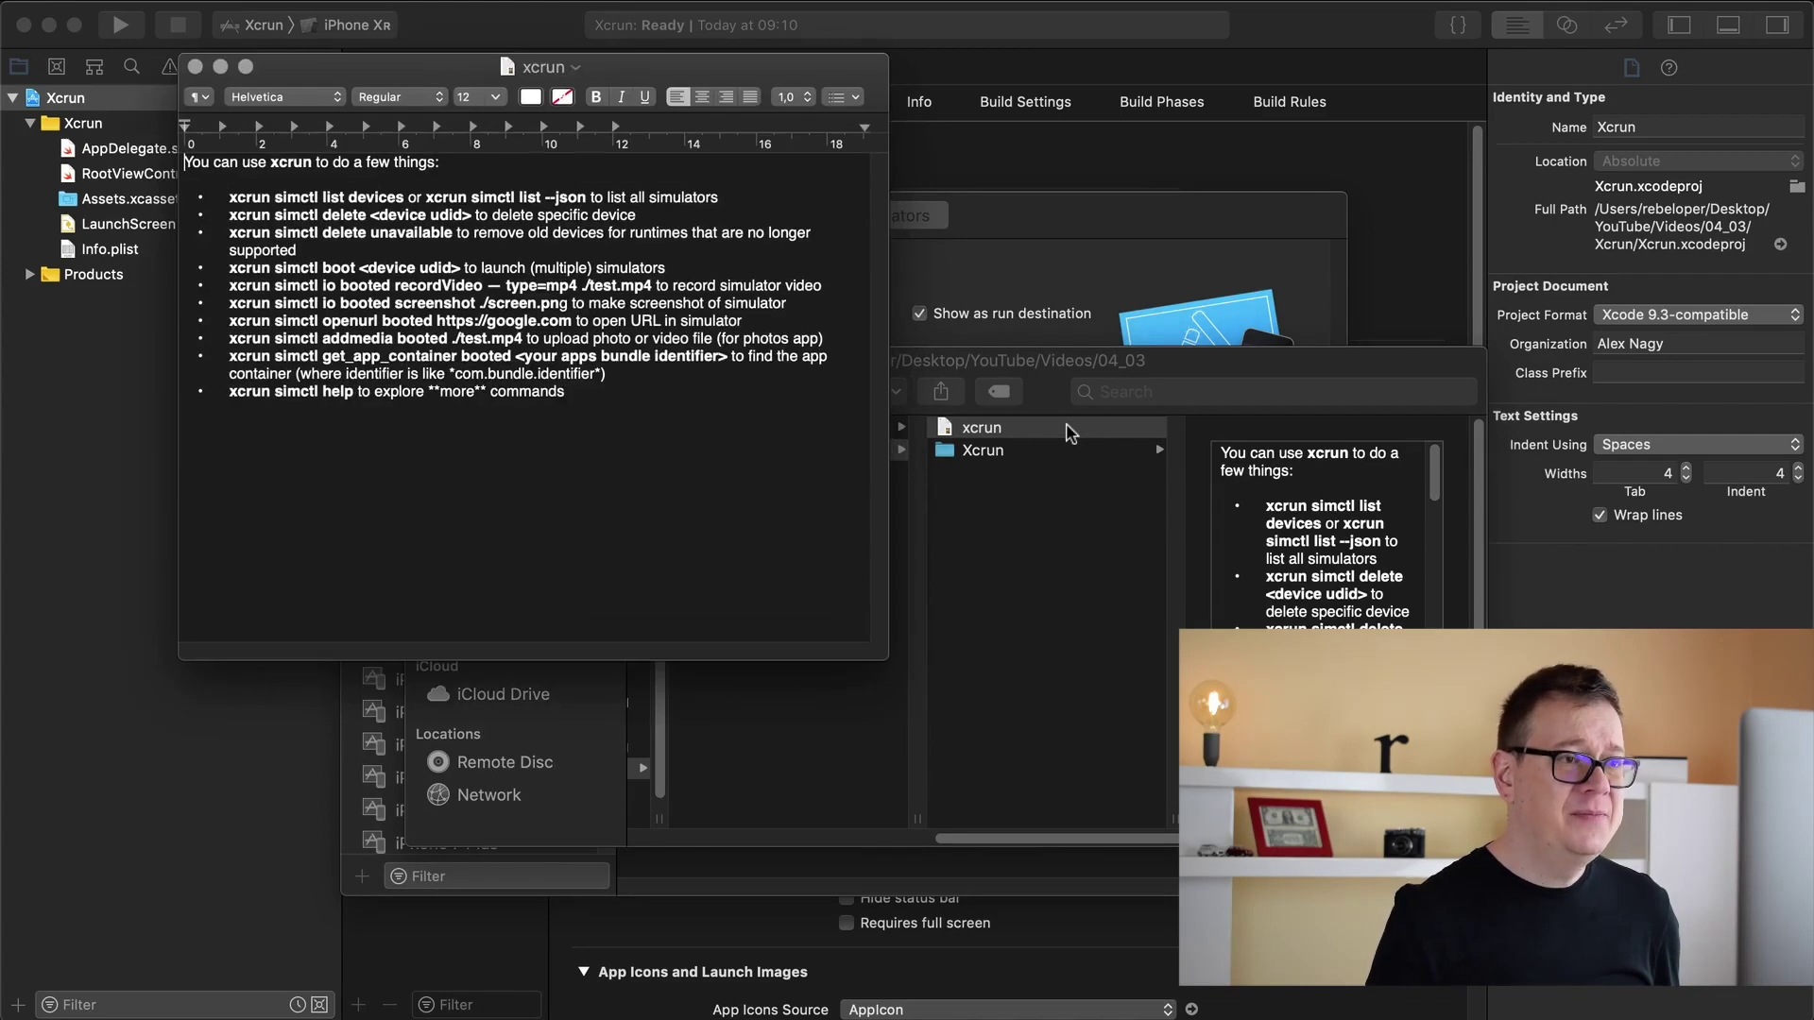
mouse_move(777, 79)
left_mouse_down()
mouse_move(1163, 135)
mouse_move(1131, 150)
left_mouse_up()
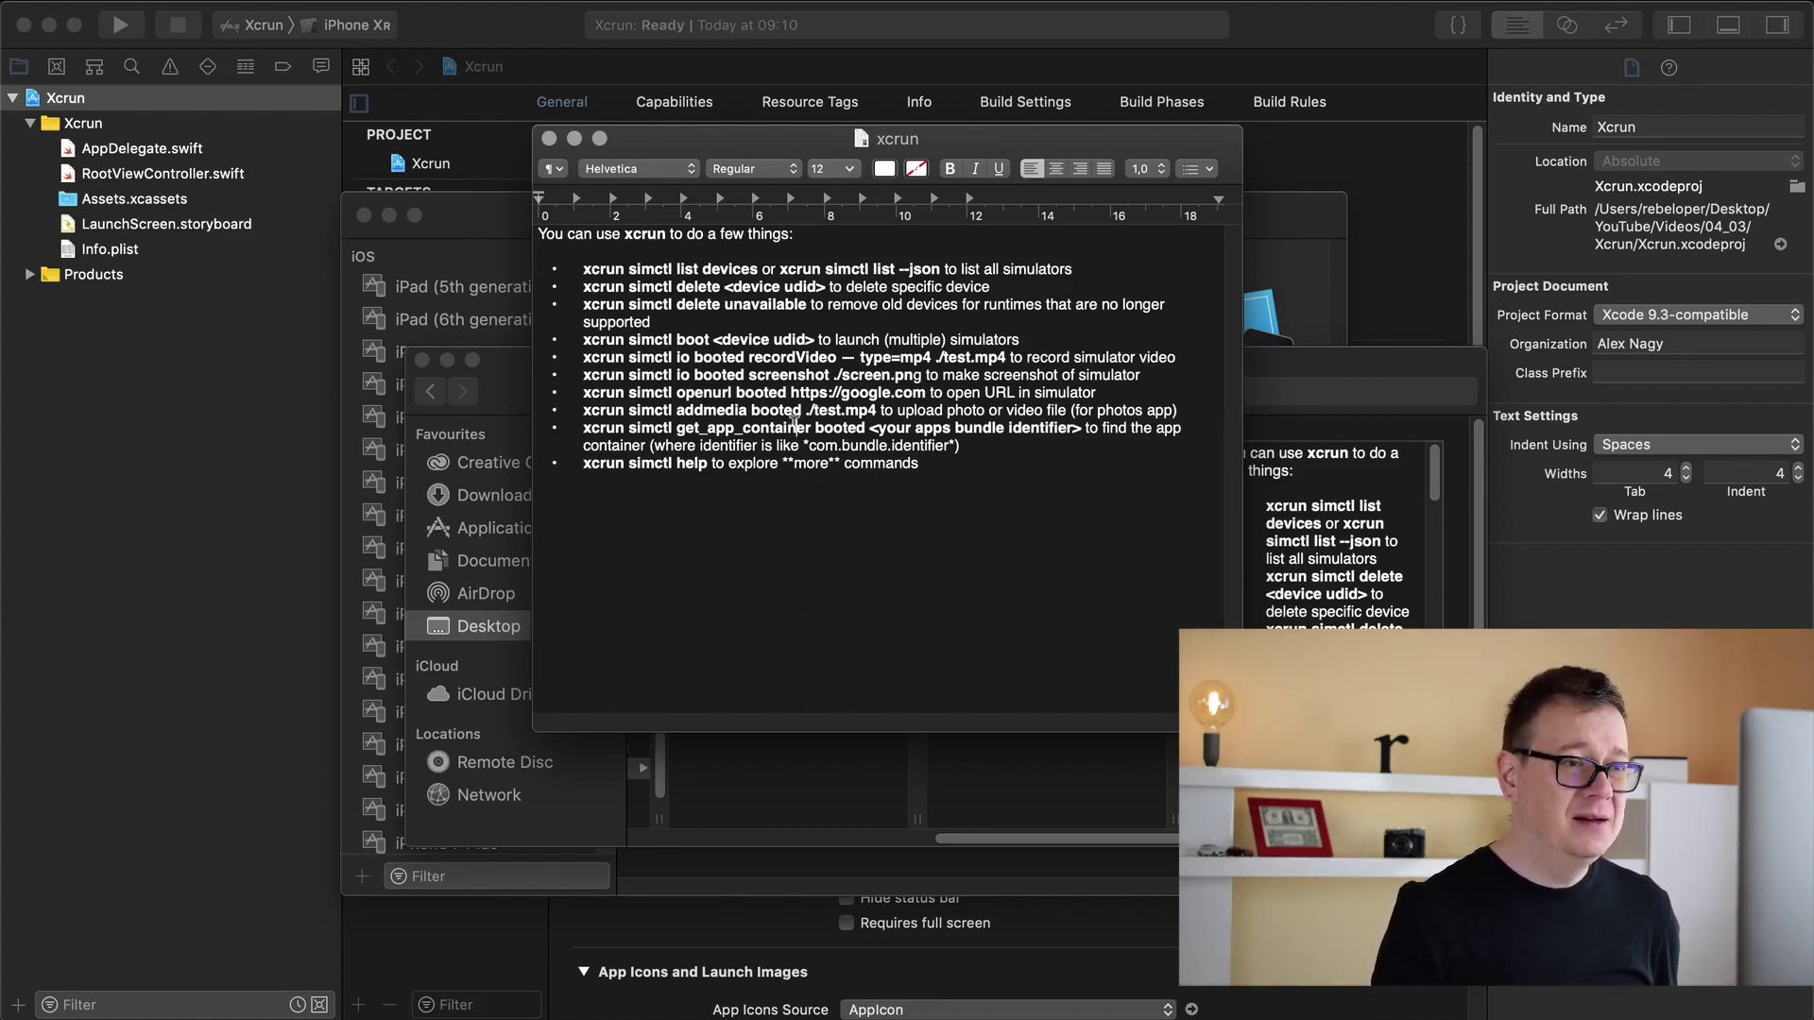
triple_click(798, 422)
left_click_drag(901, 468, 522, 229)
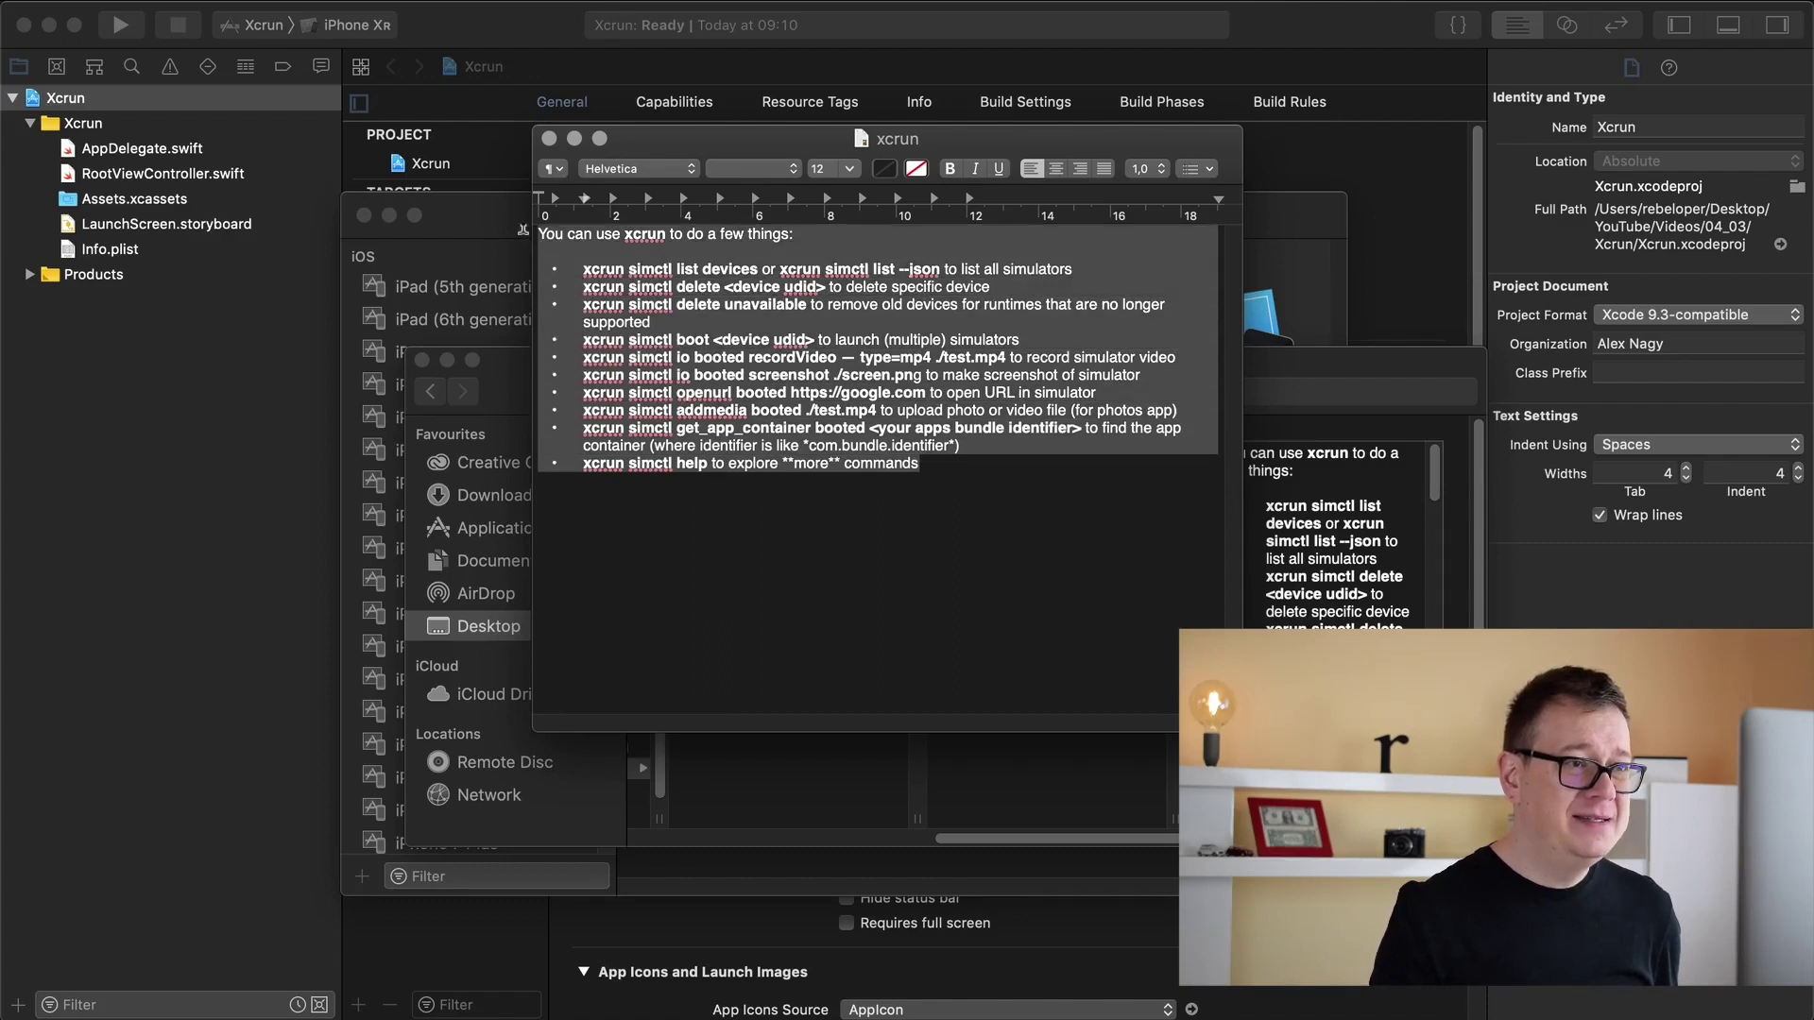
Set the selected notes text to 24 point, after briefly trying 36
left_click(845, 170)
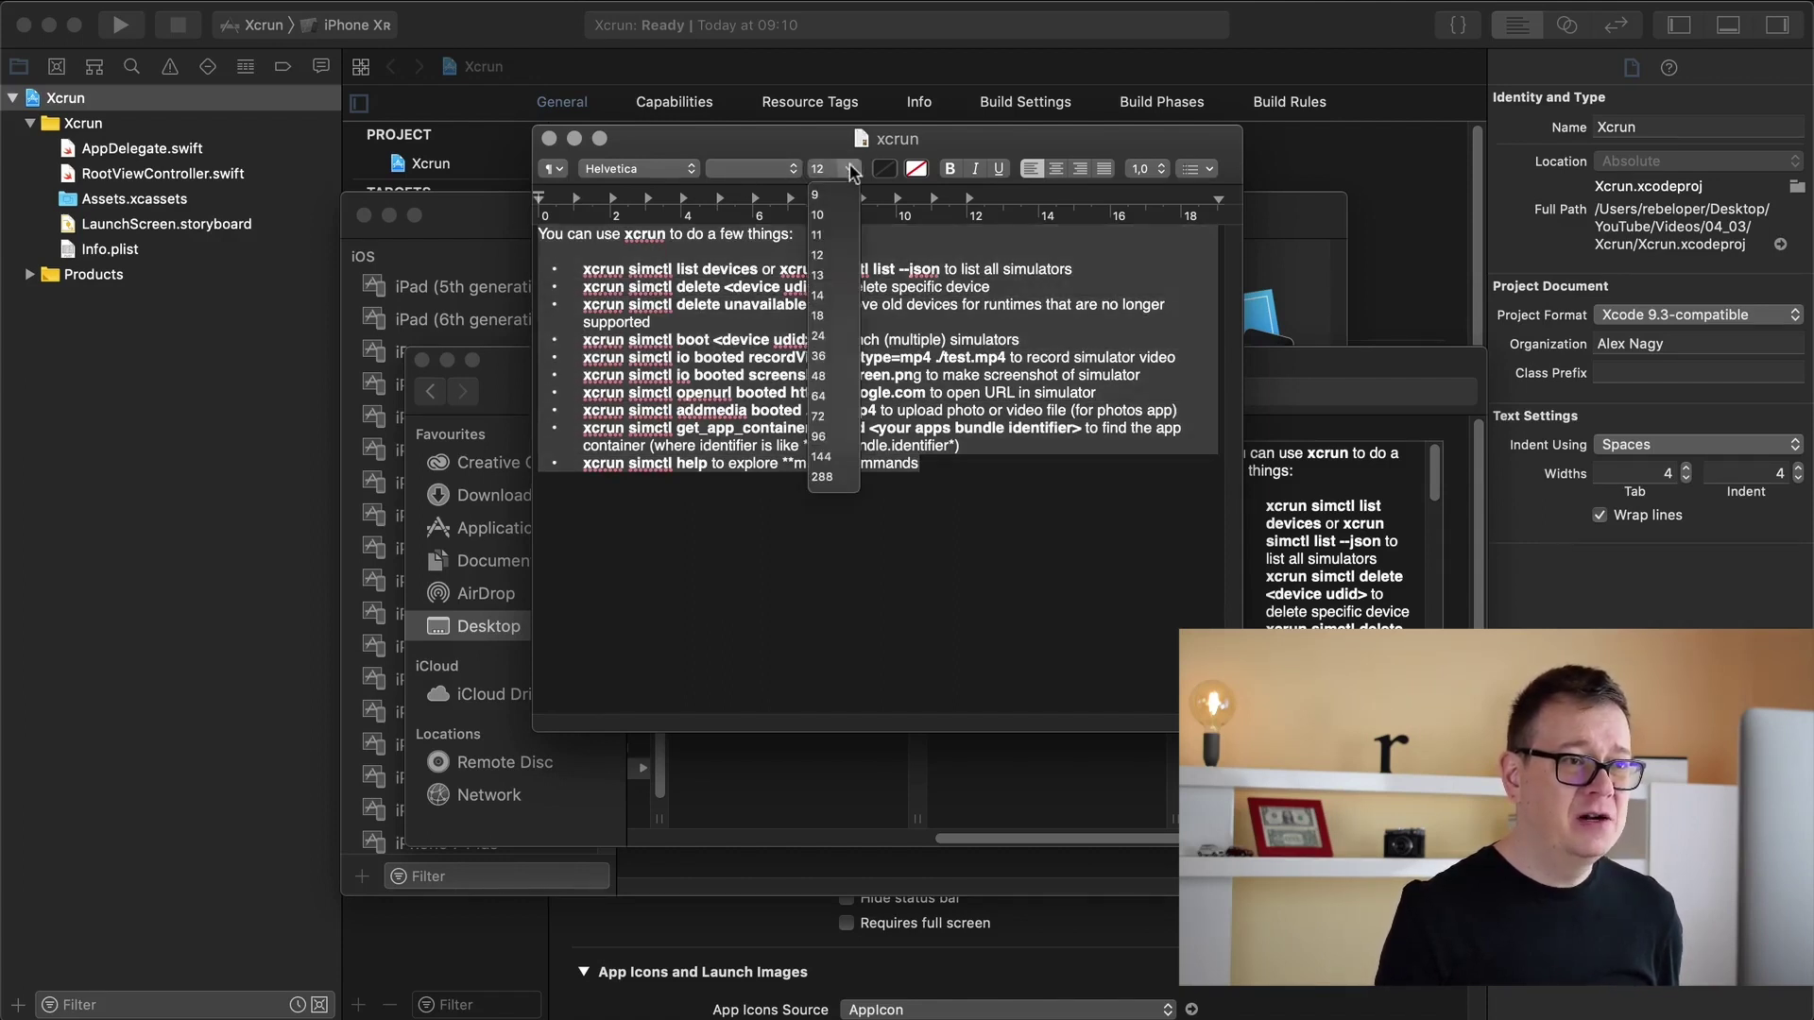
left_click(826, 358)
left_click(852, 170)
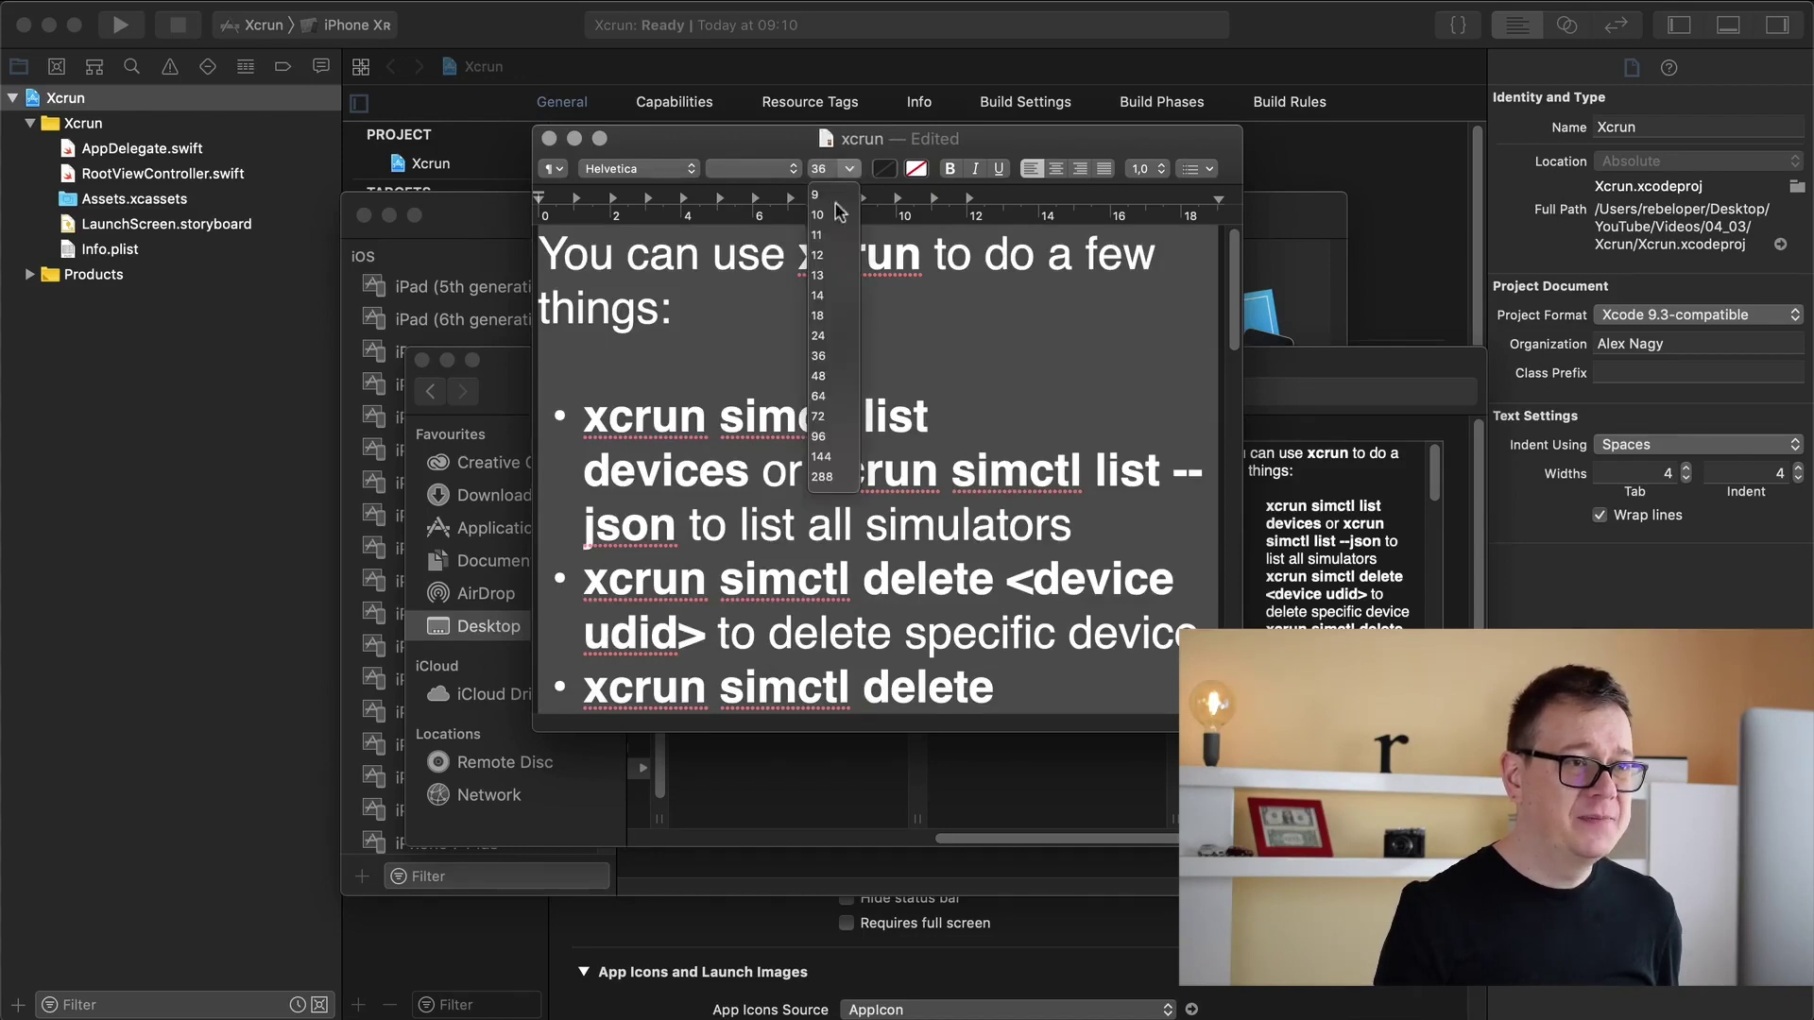
left_click(819, 337)
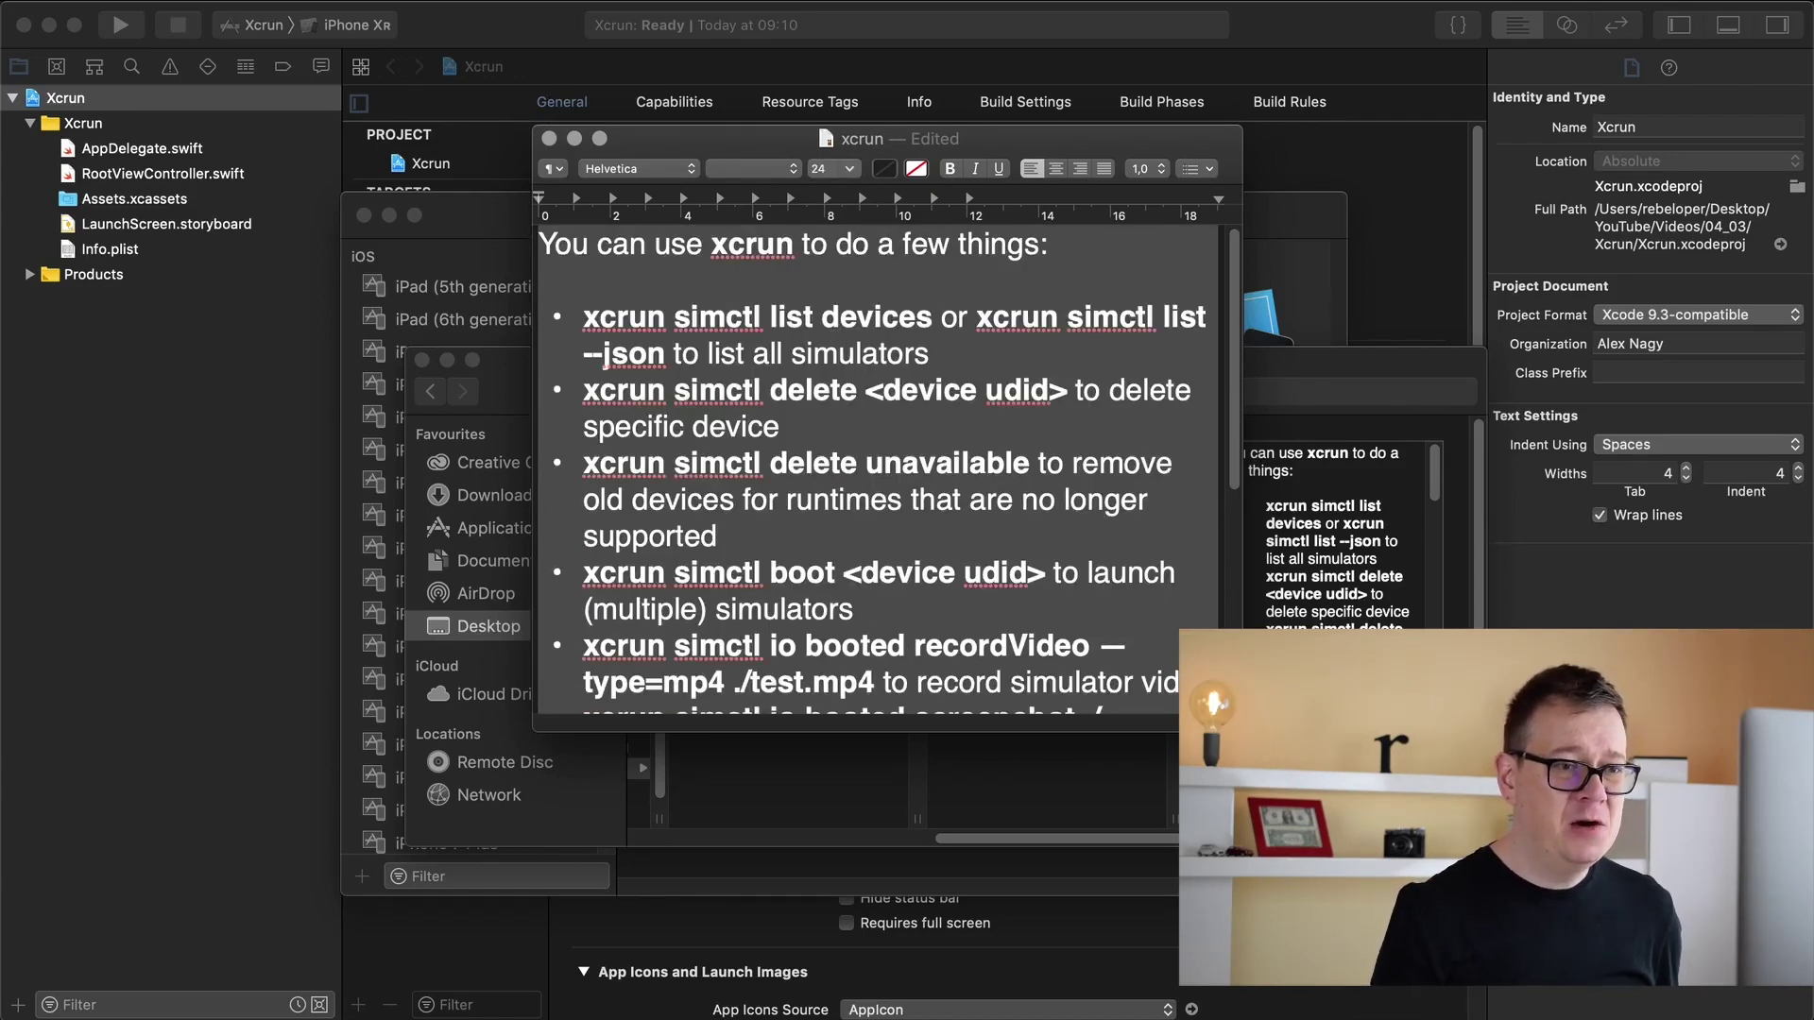
Enlarge the notes window, move it toward the top left, and deselect the text
left_click_drag(1241, 730, 1694, 914)
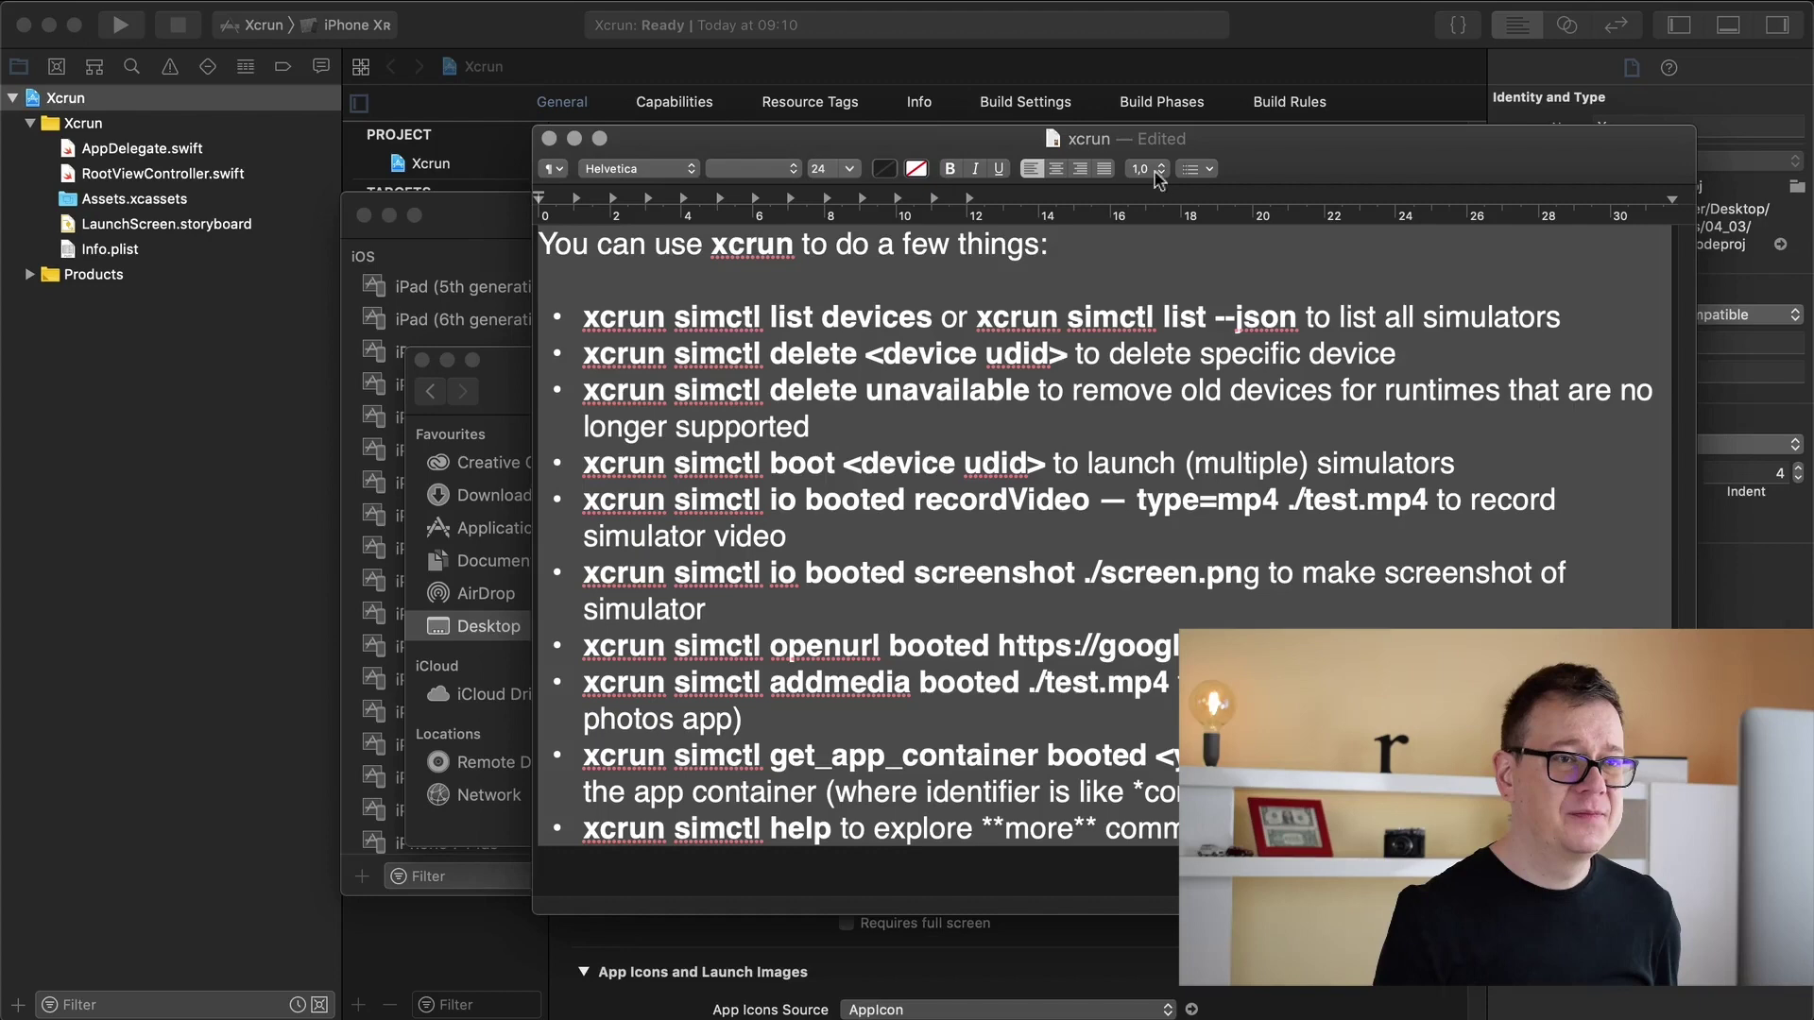
left_click_drag(1387, 158, 1054, 95)
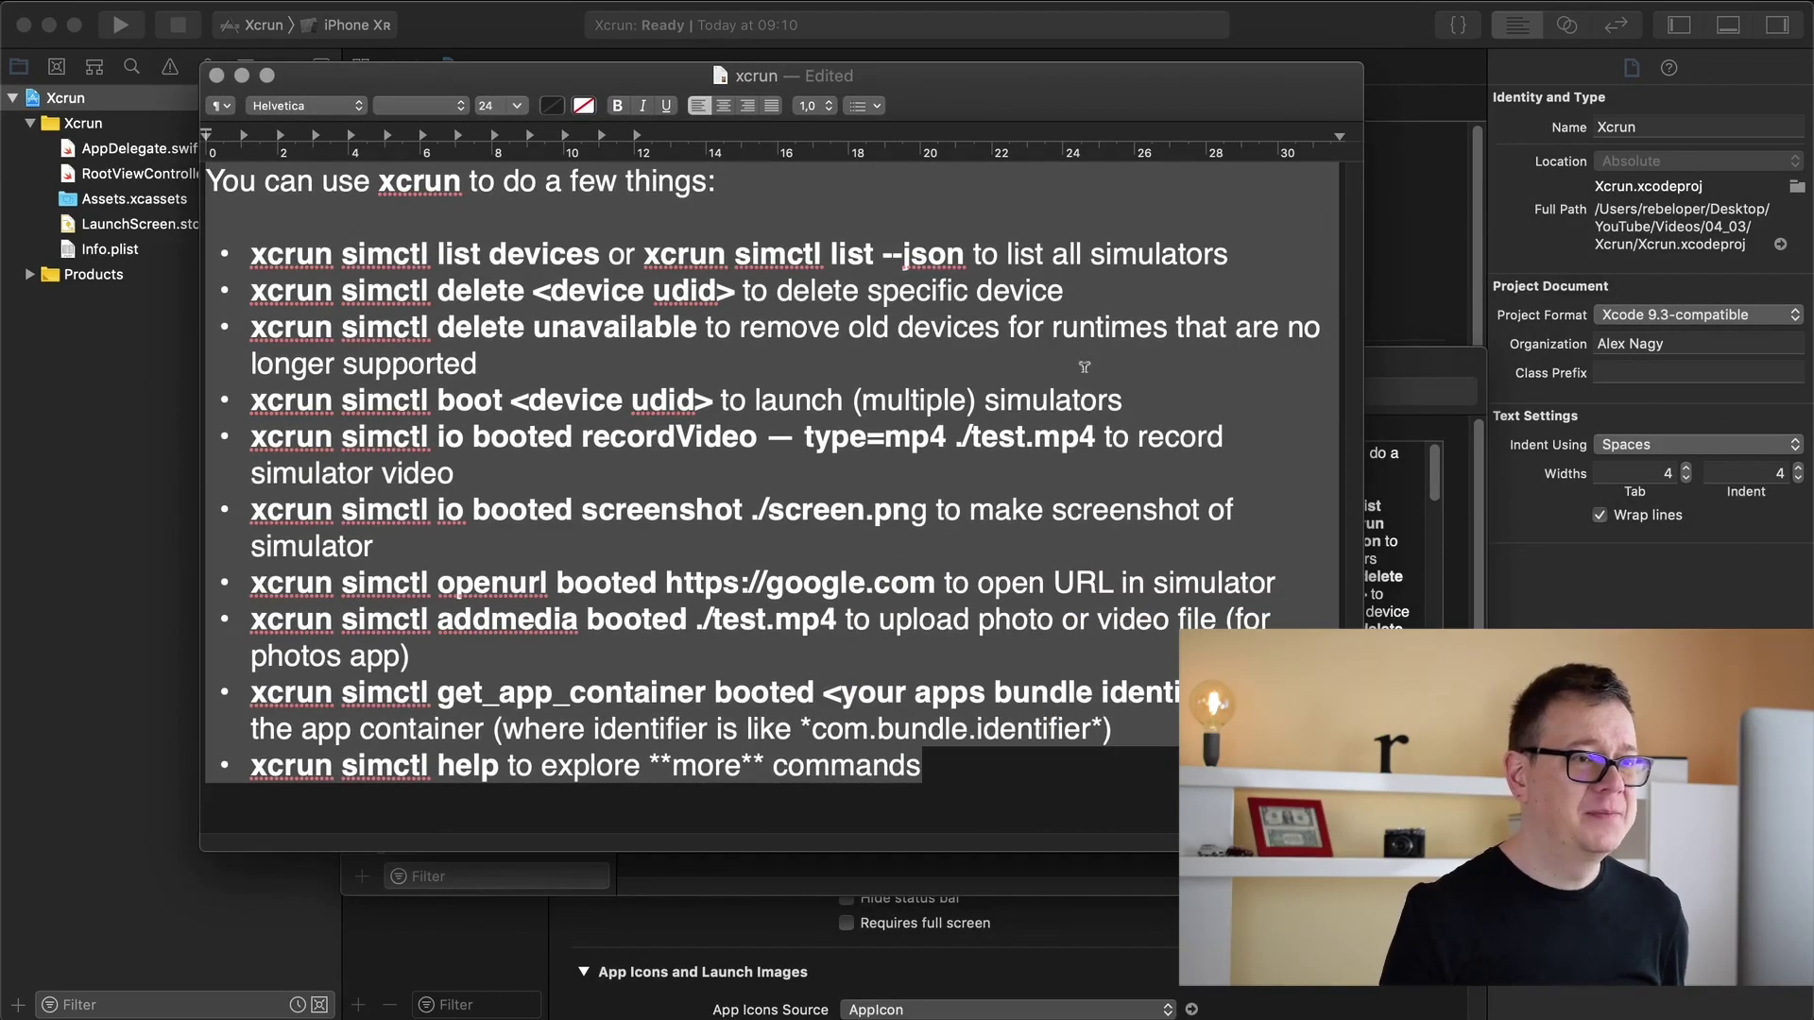
left_click(1085, 368)
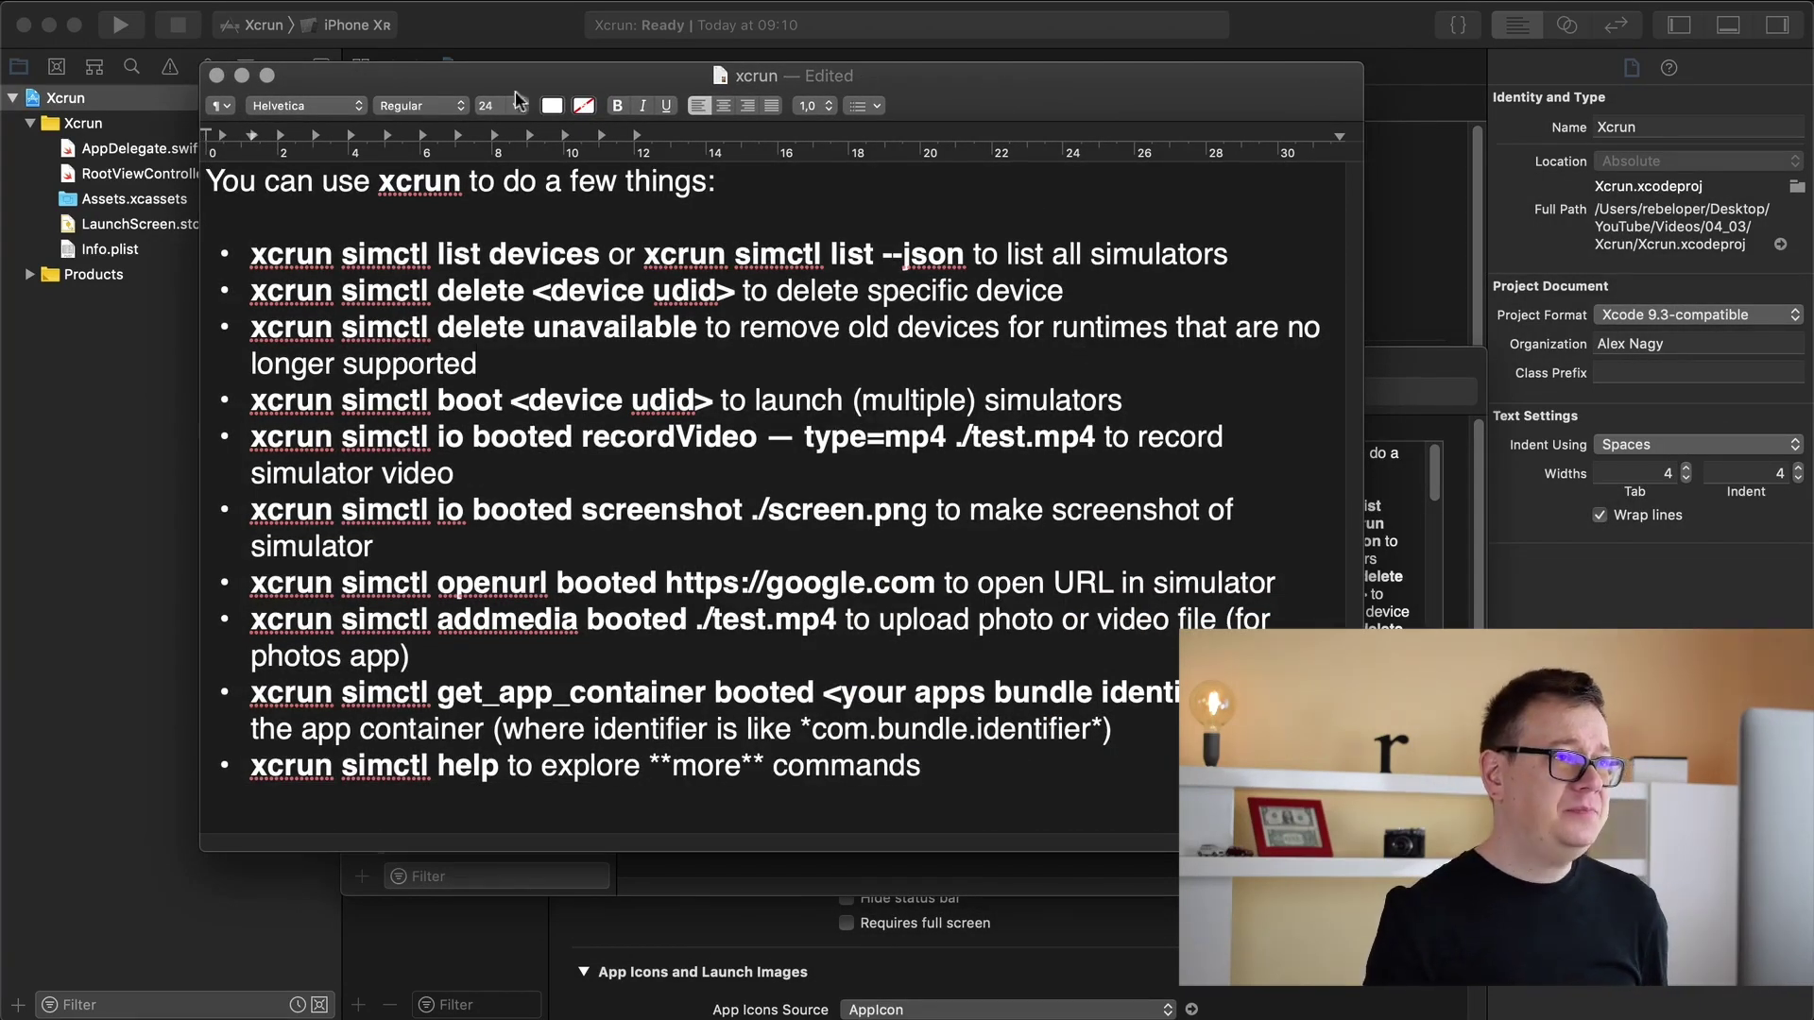
Launch Terminal from Spotlight, stretch it to fill the screen, then switch back to TextEdit
key("super+space")
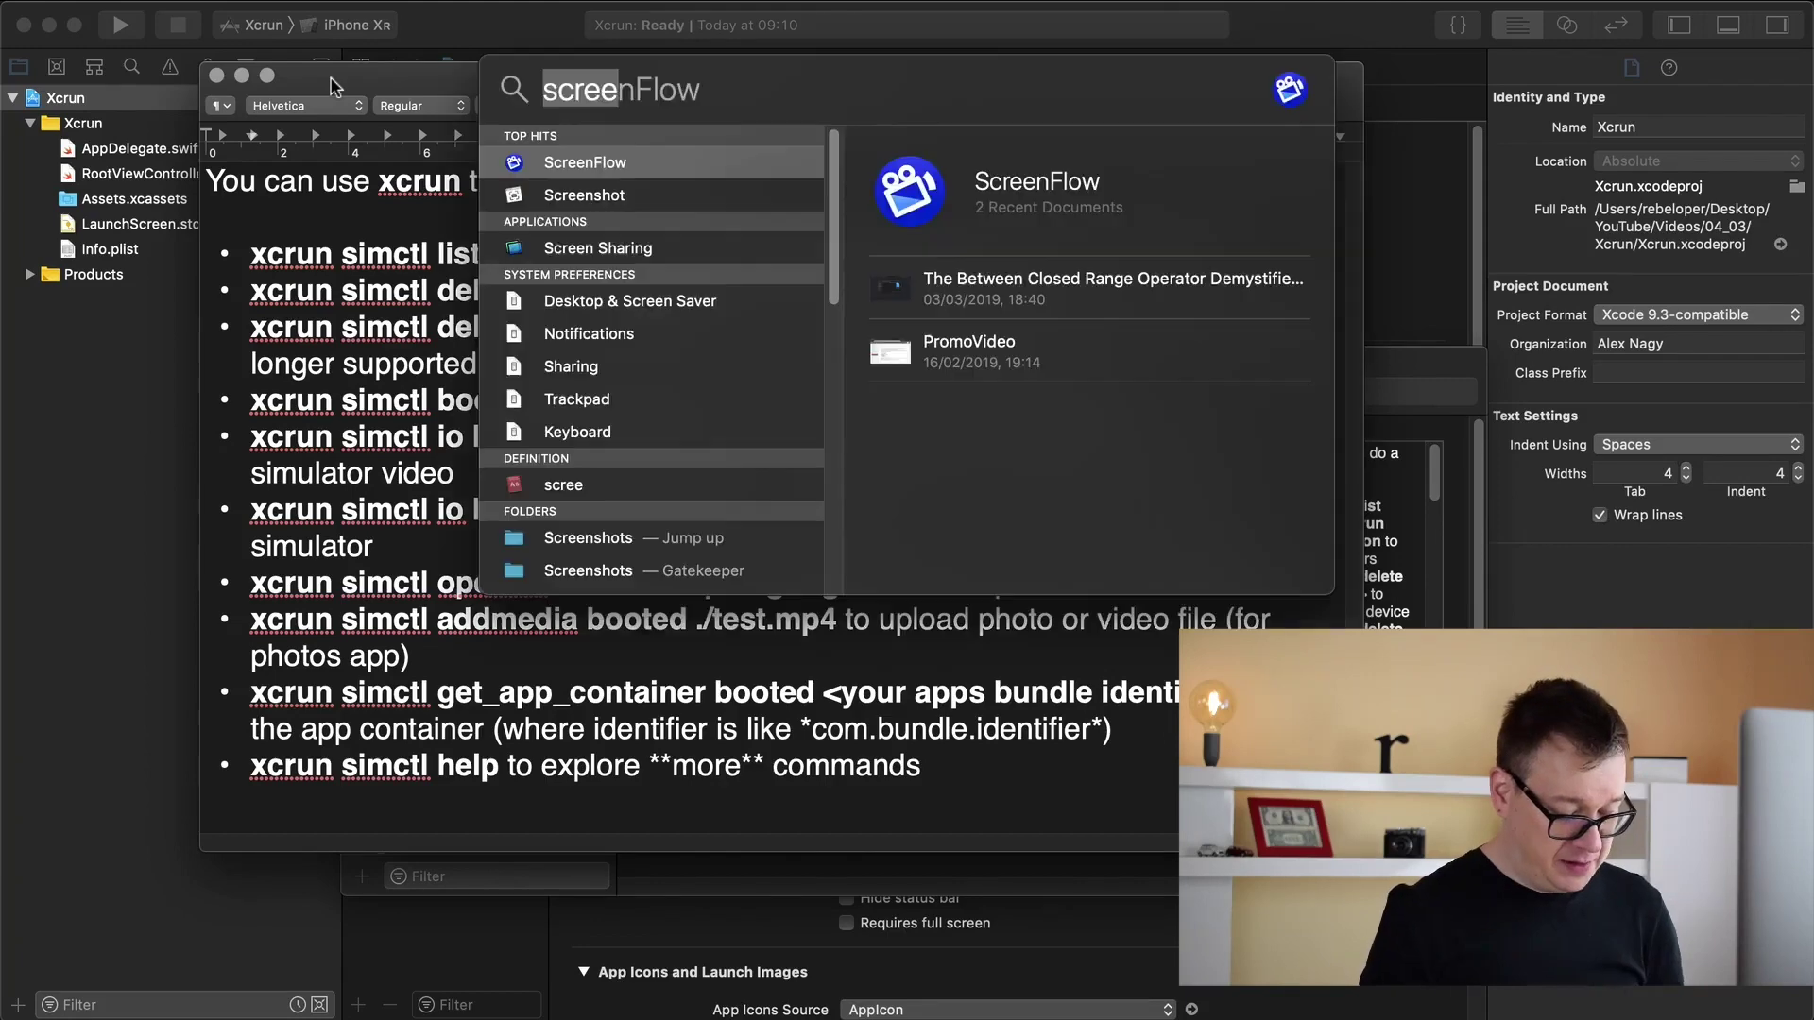
type("ter")
key("Return")
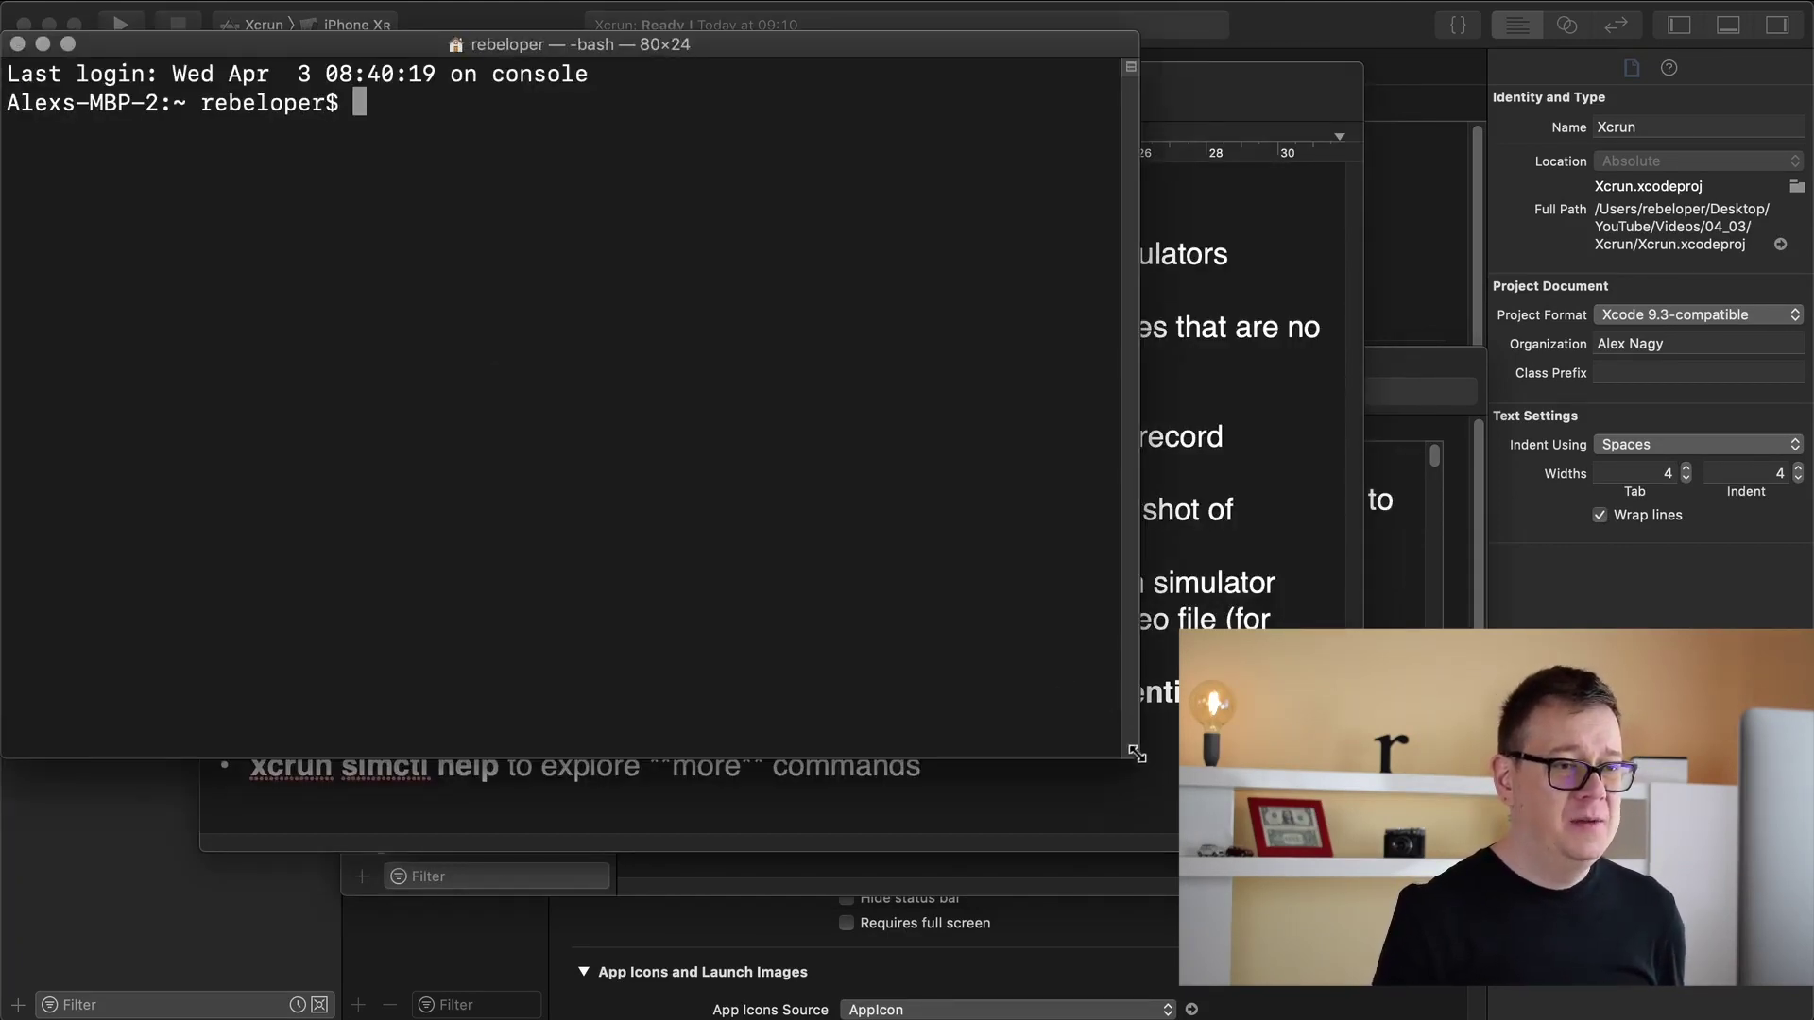
left_click_drag(1136, 754, 1808, 1003)
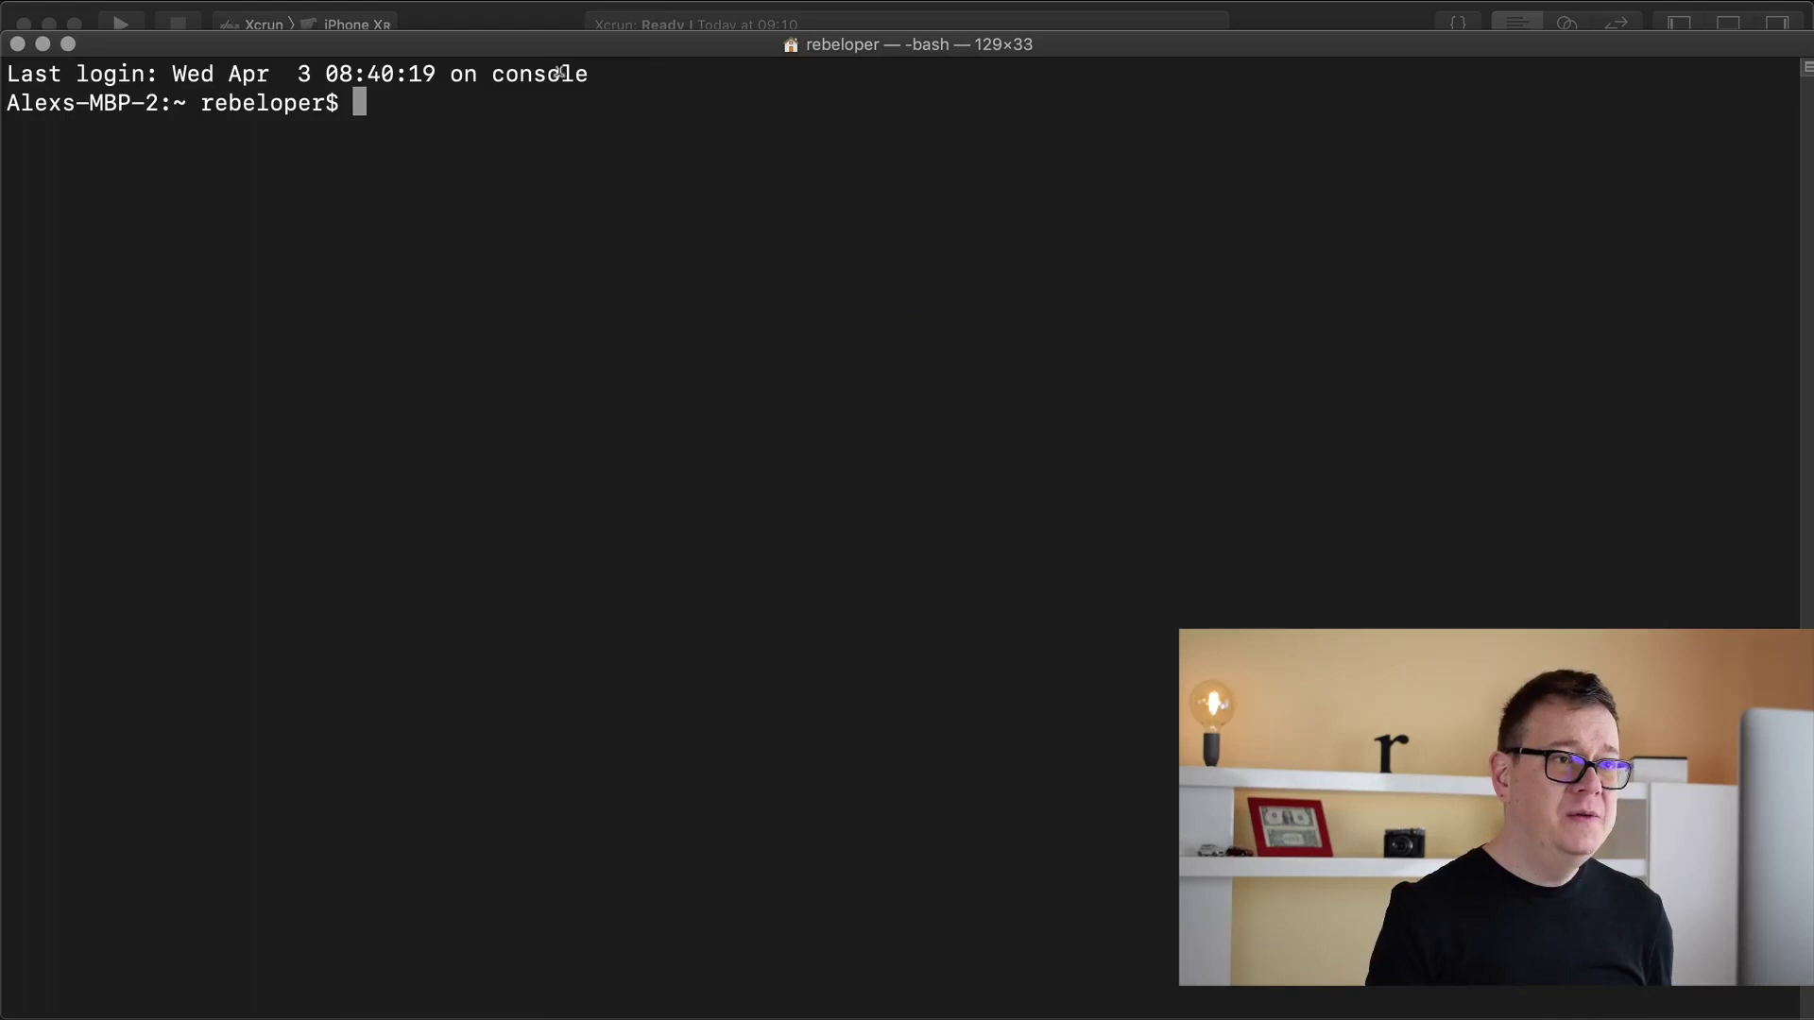
left_click_drag(666, 50, 658, 20)
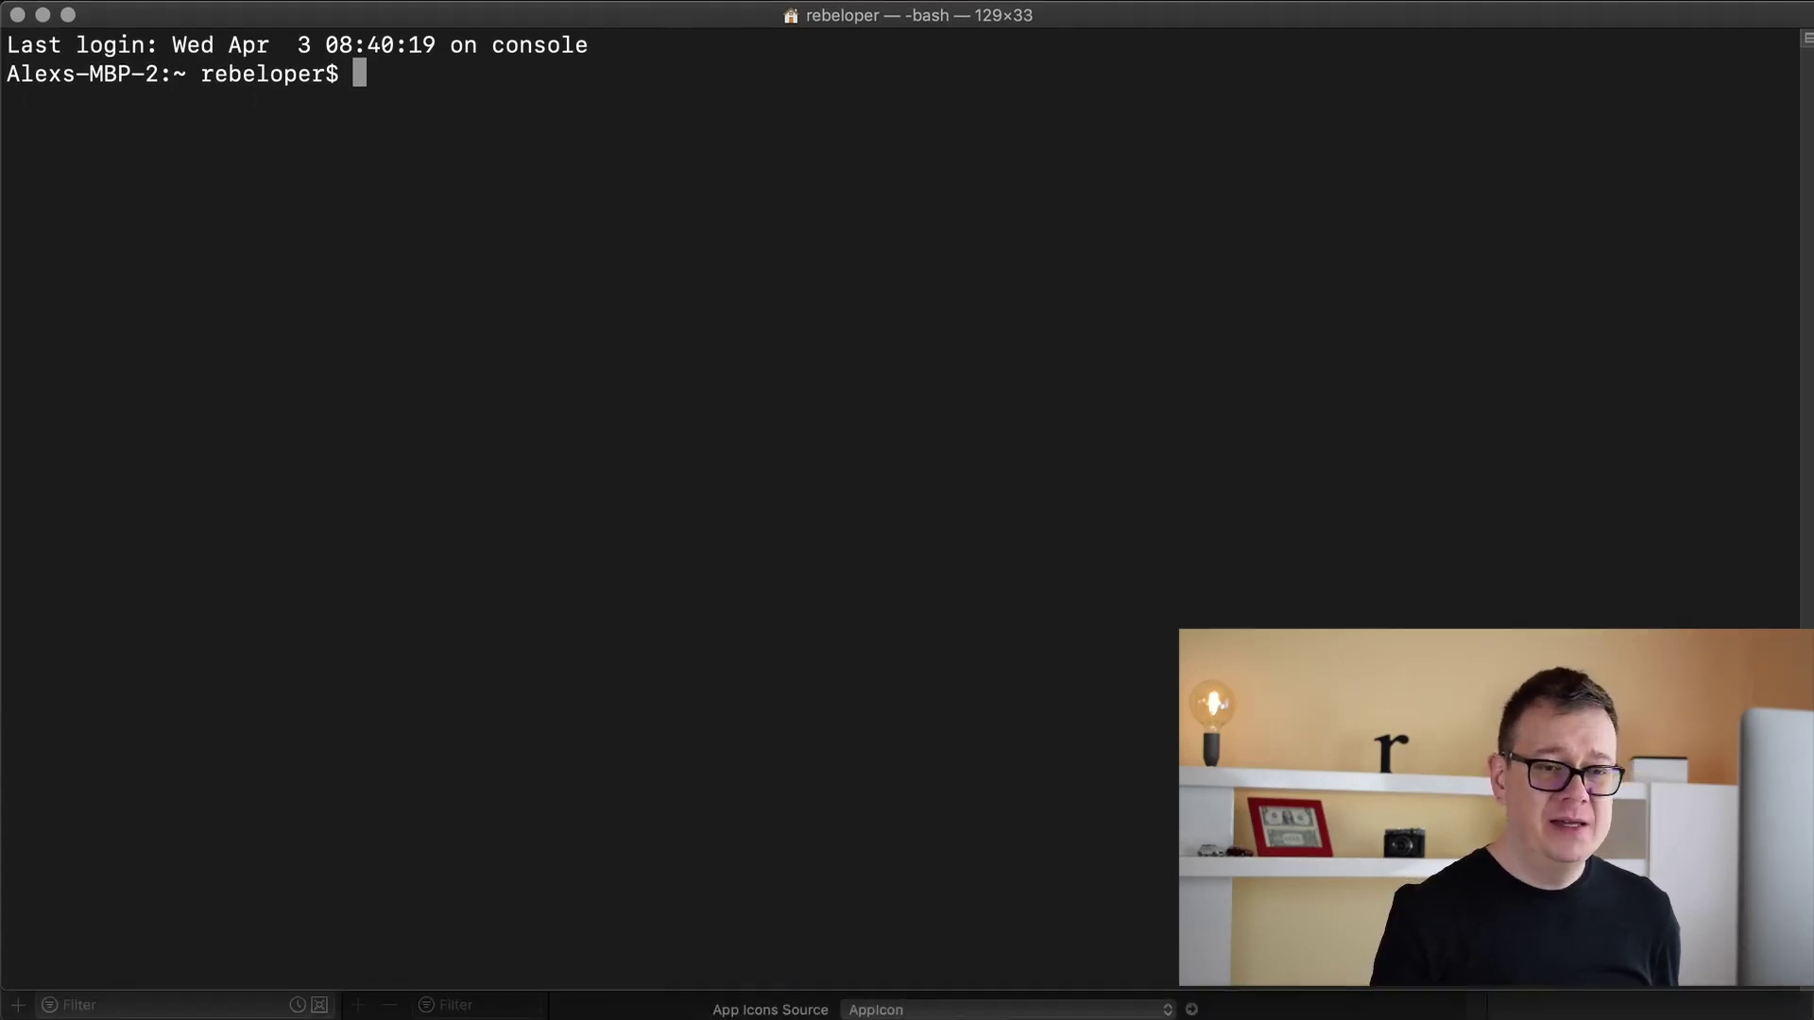
left_click_drag(1808, 992, 1809, 1009)
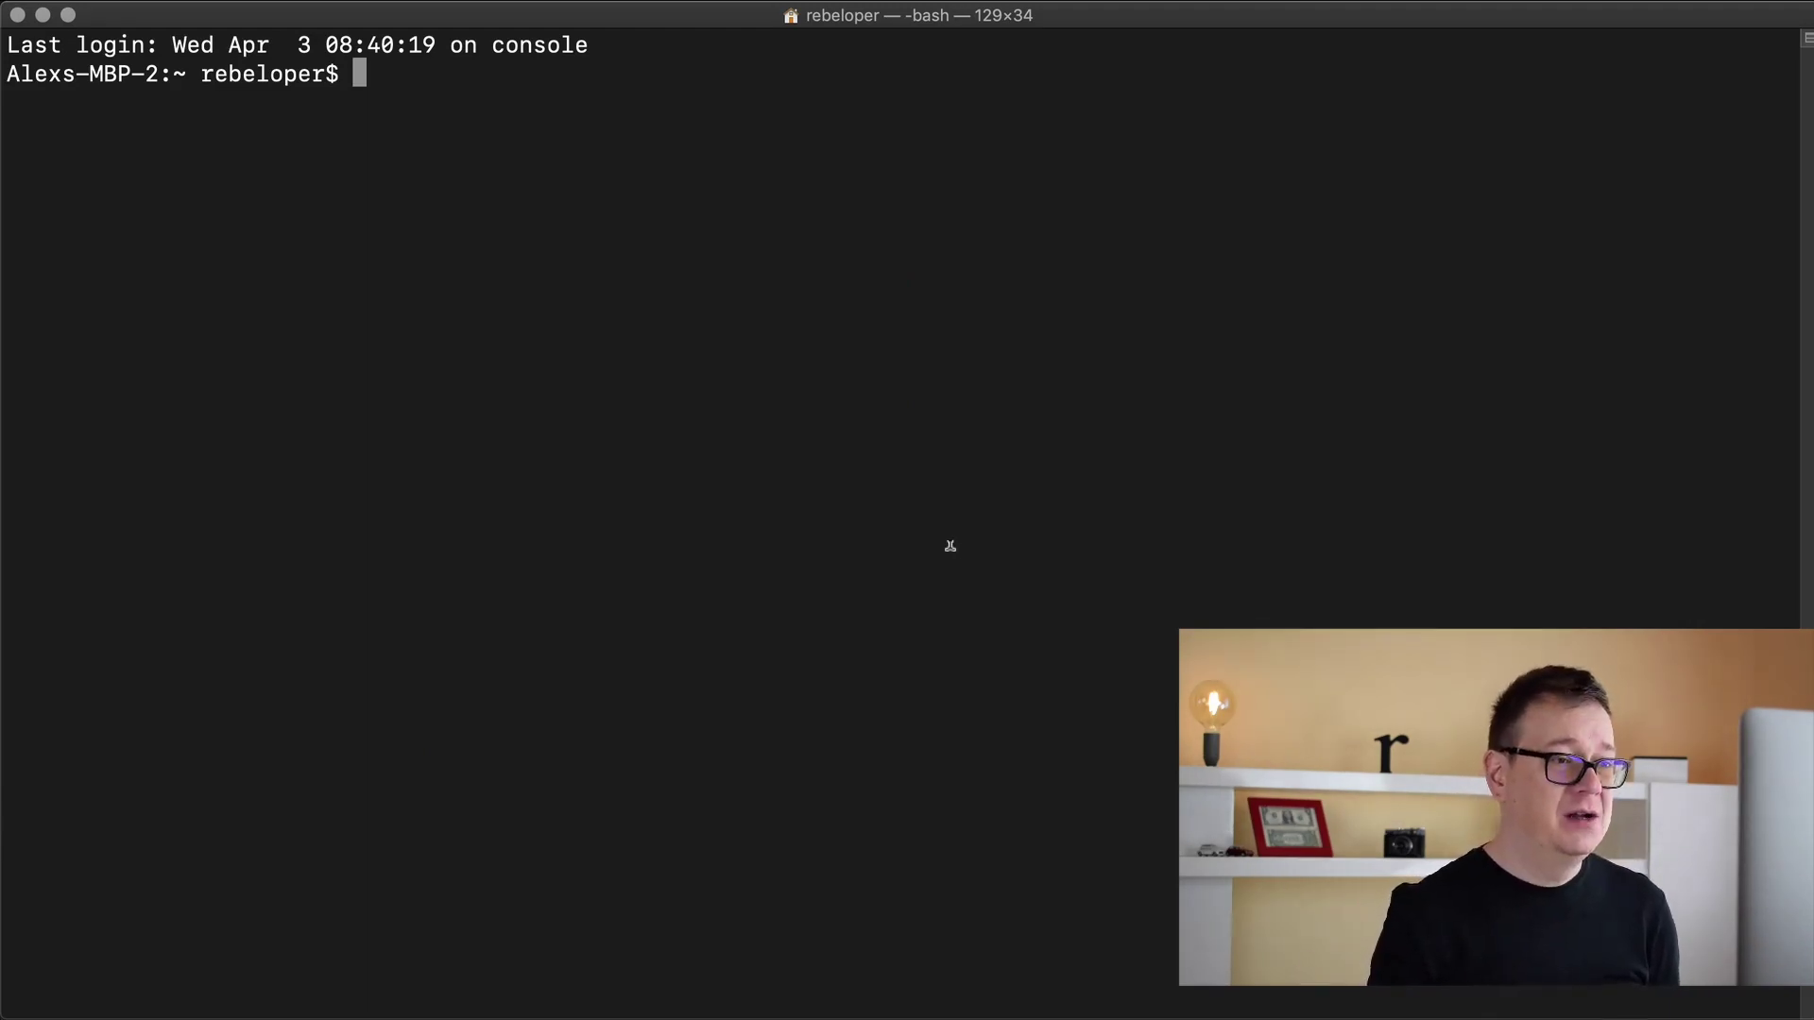
key("super+Tab")
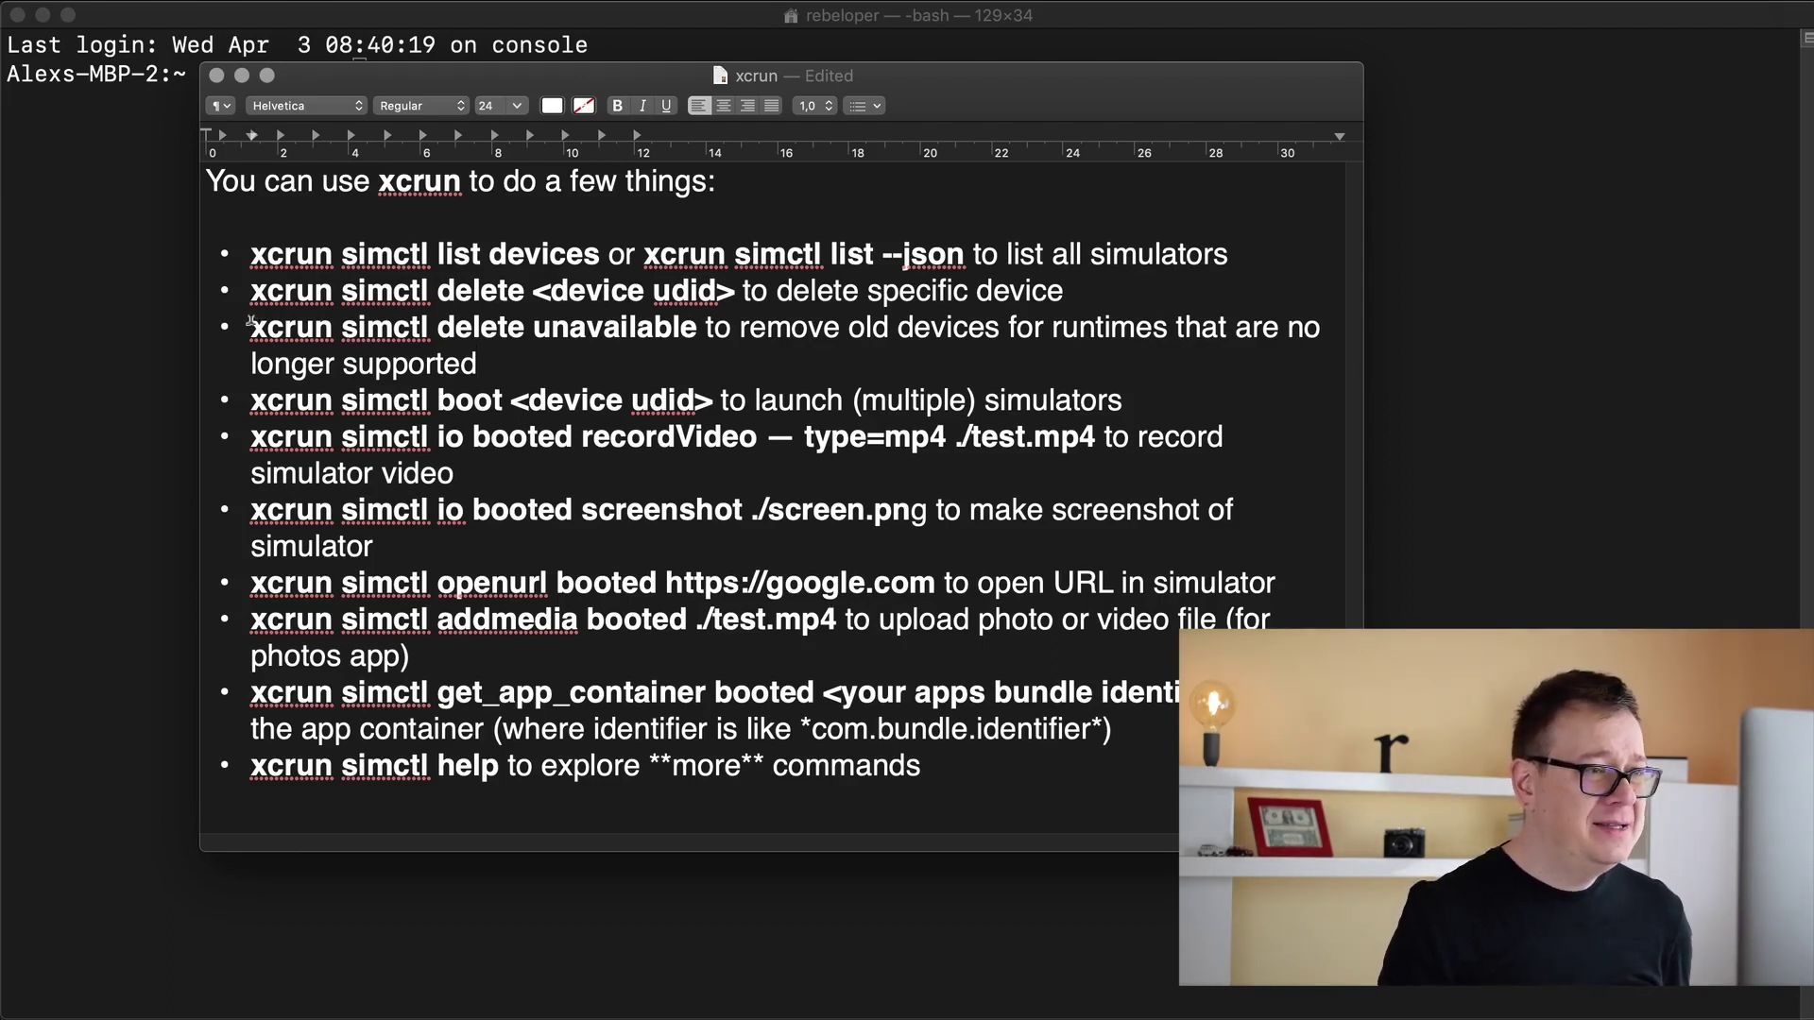
Select 'xcrun simctl delete unavailable' in the notes, then bring Terminal forward
left_click_drag(249, 320, 698, 330)
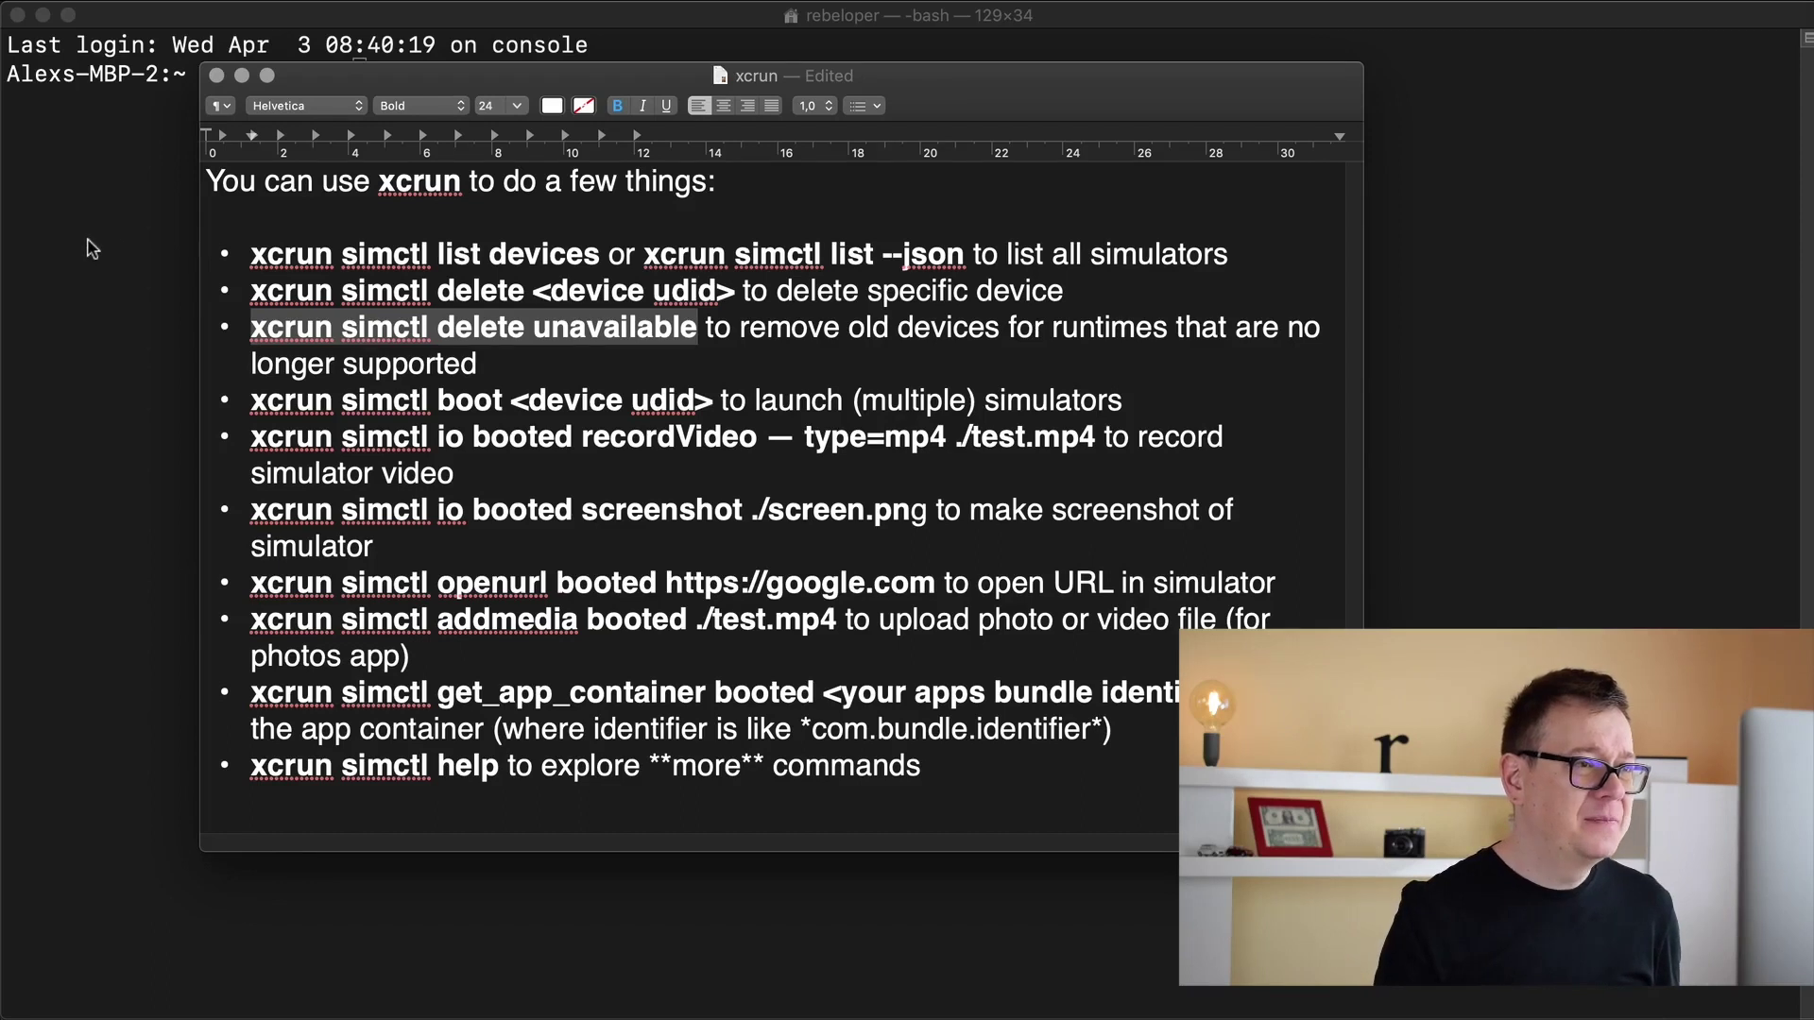
left_click(164, 191)
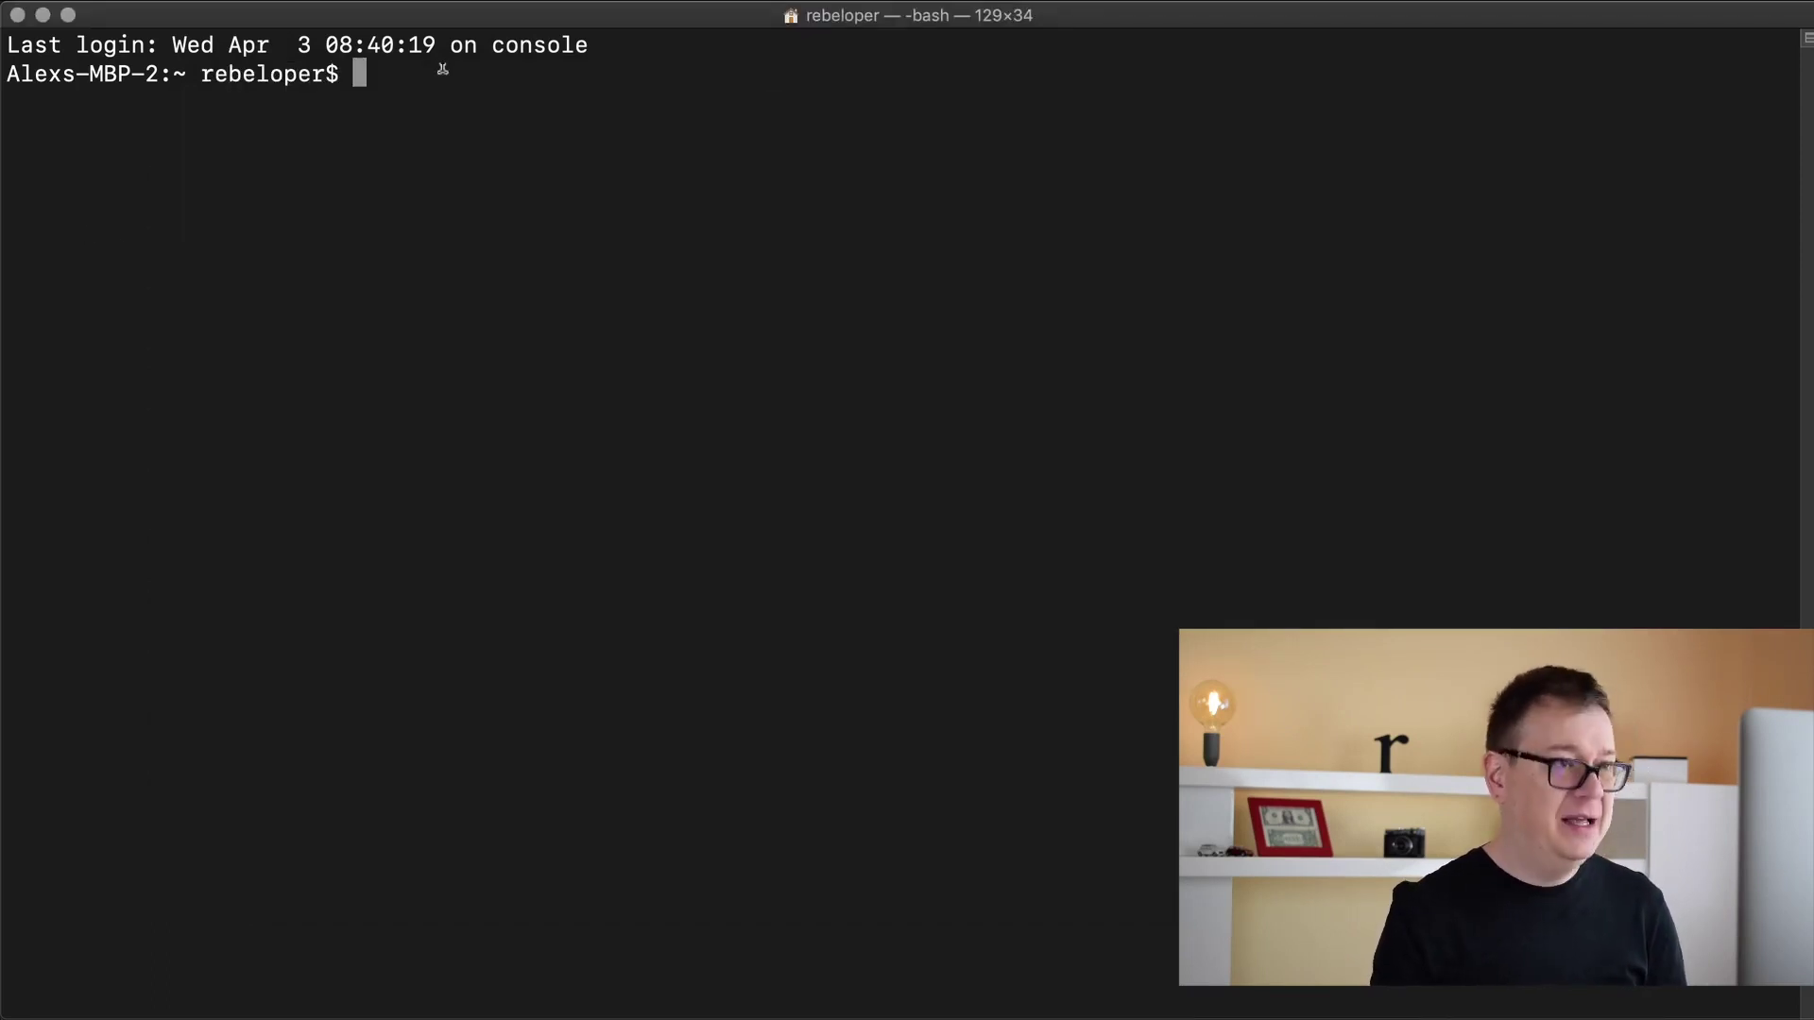
type("xcrun simctl delete unavailable")
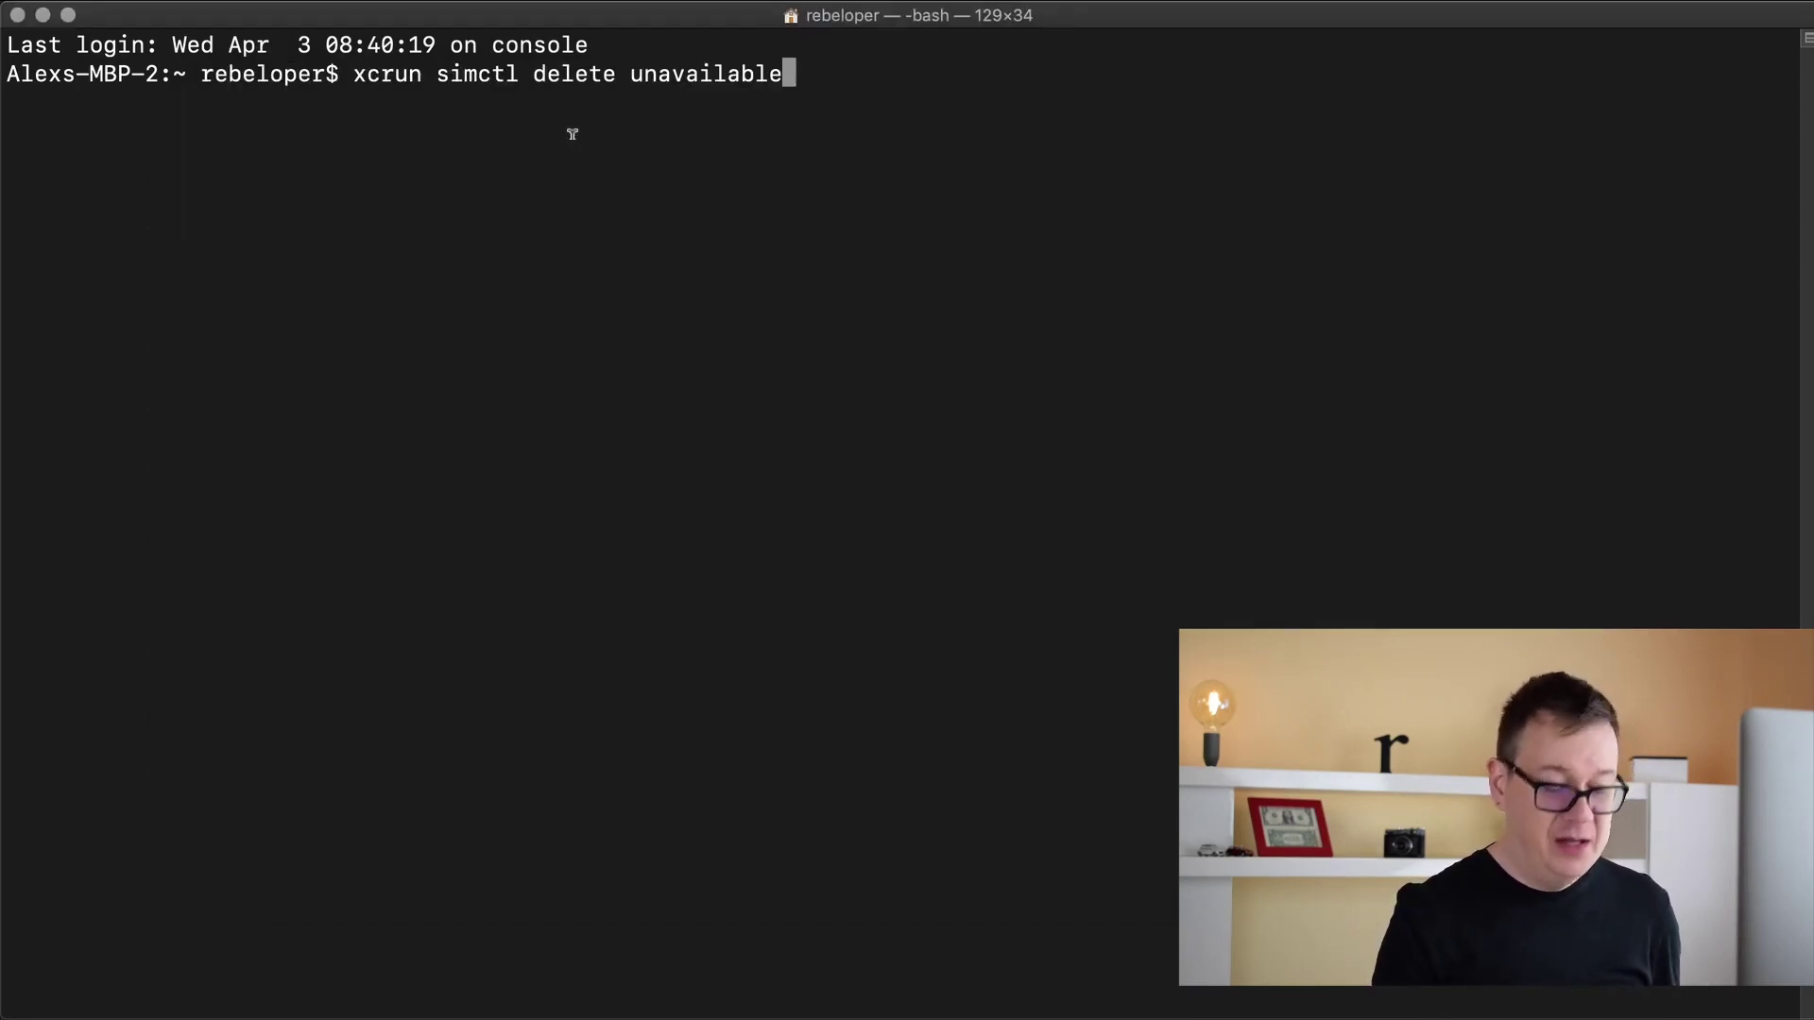
Run 'xcrun simctl delete unavailable' at the bash prompt
key("Return")
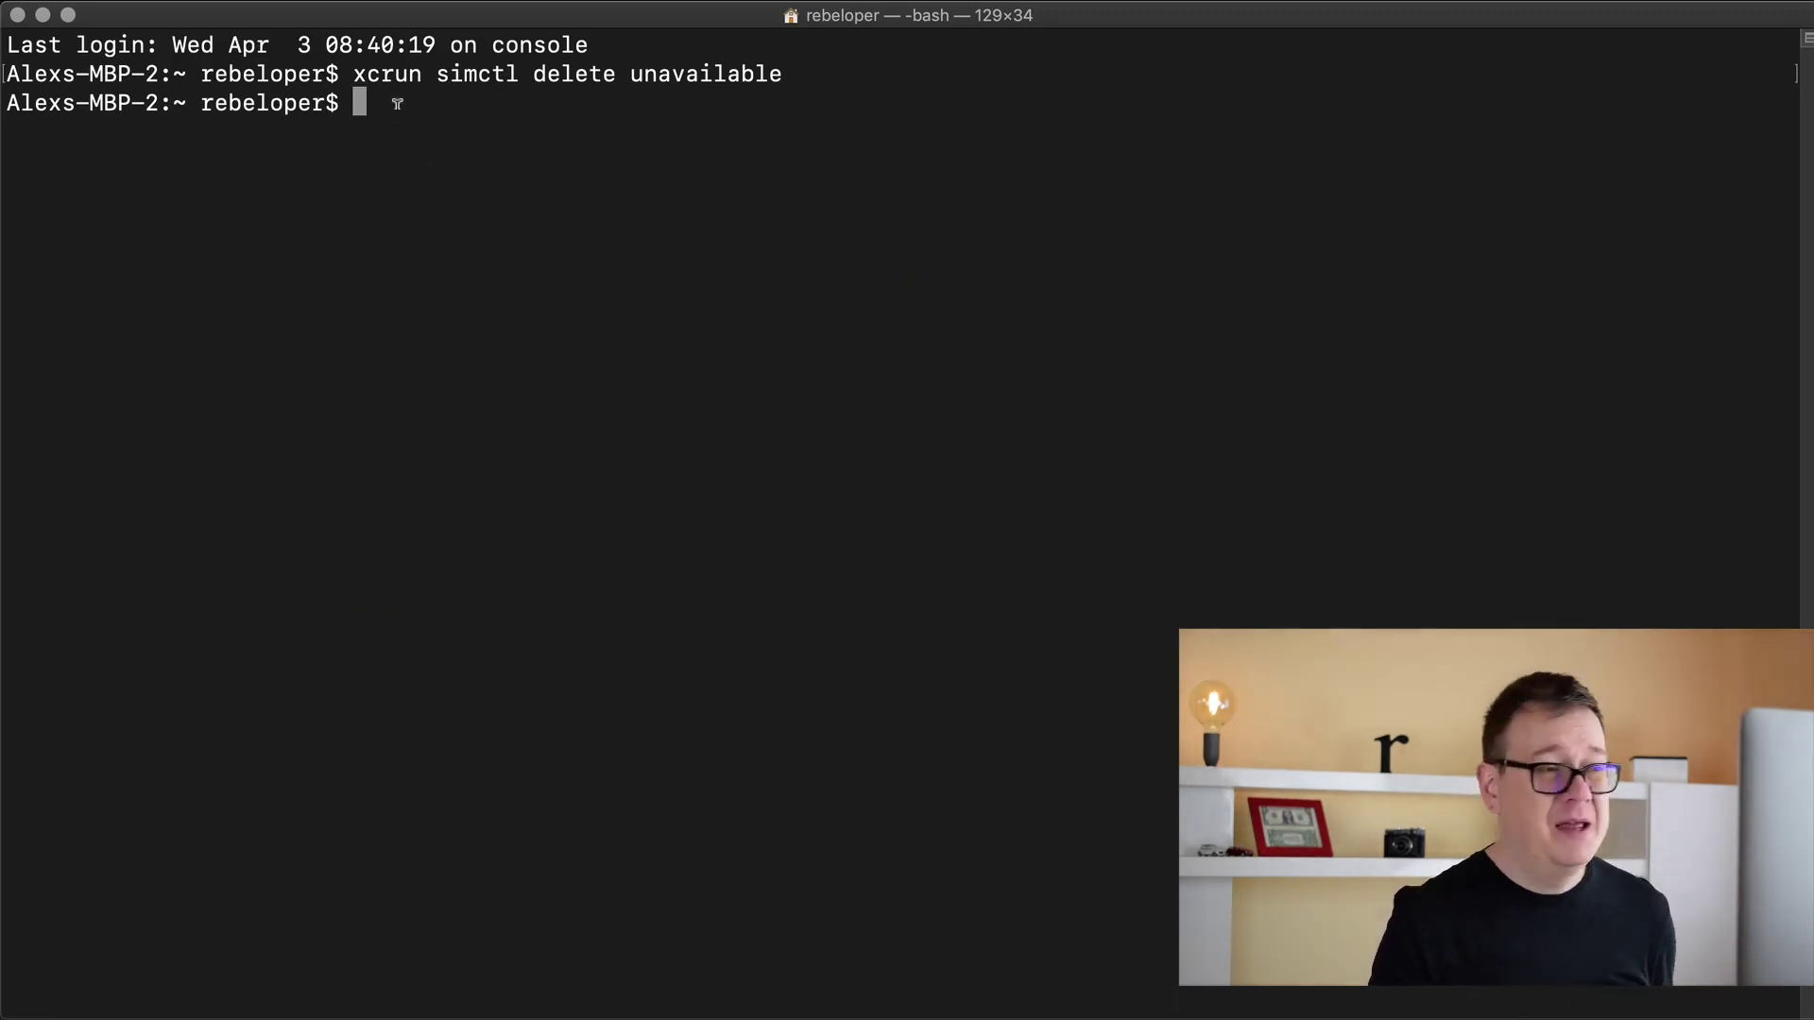
mouse_move(3, 159)
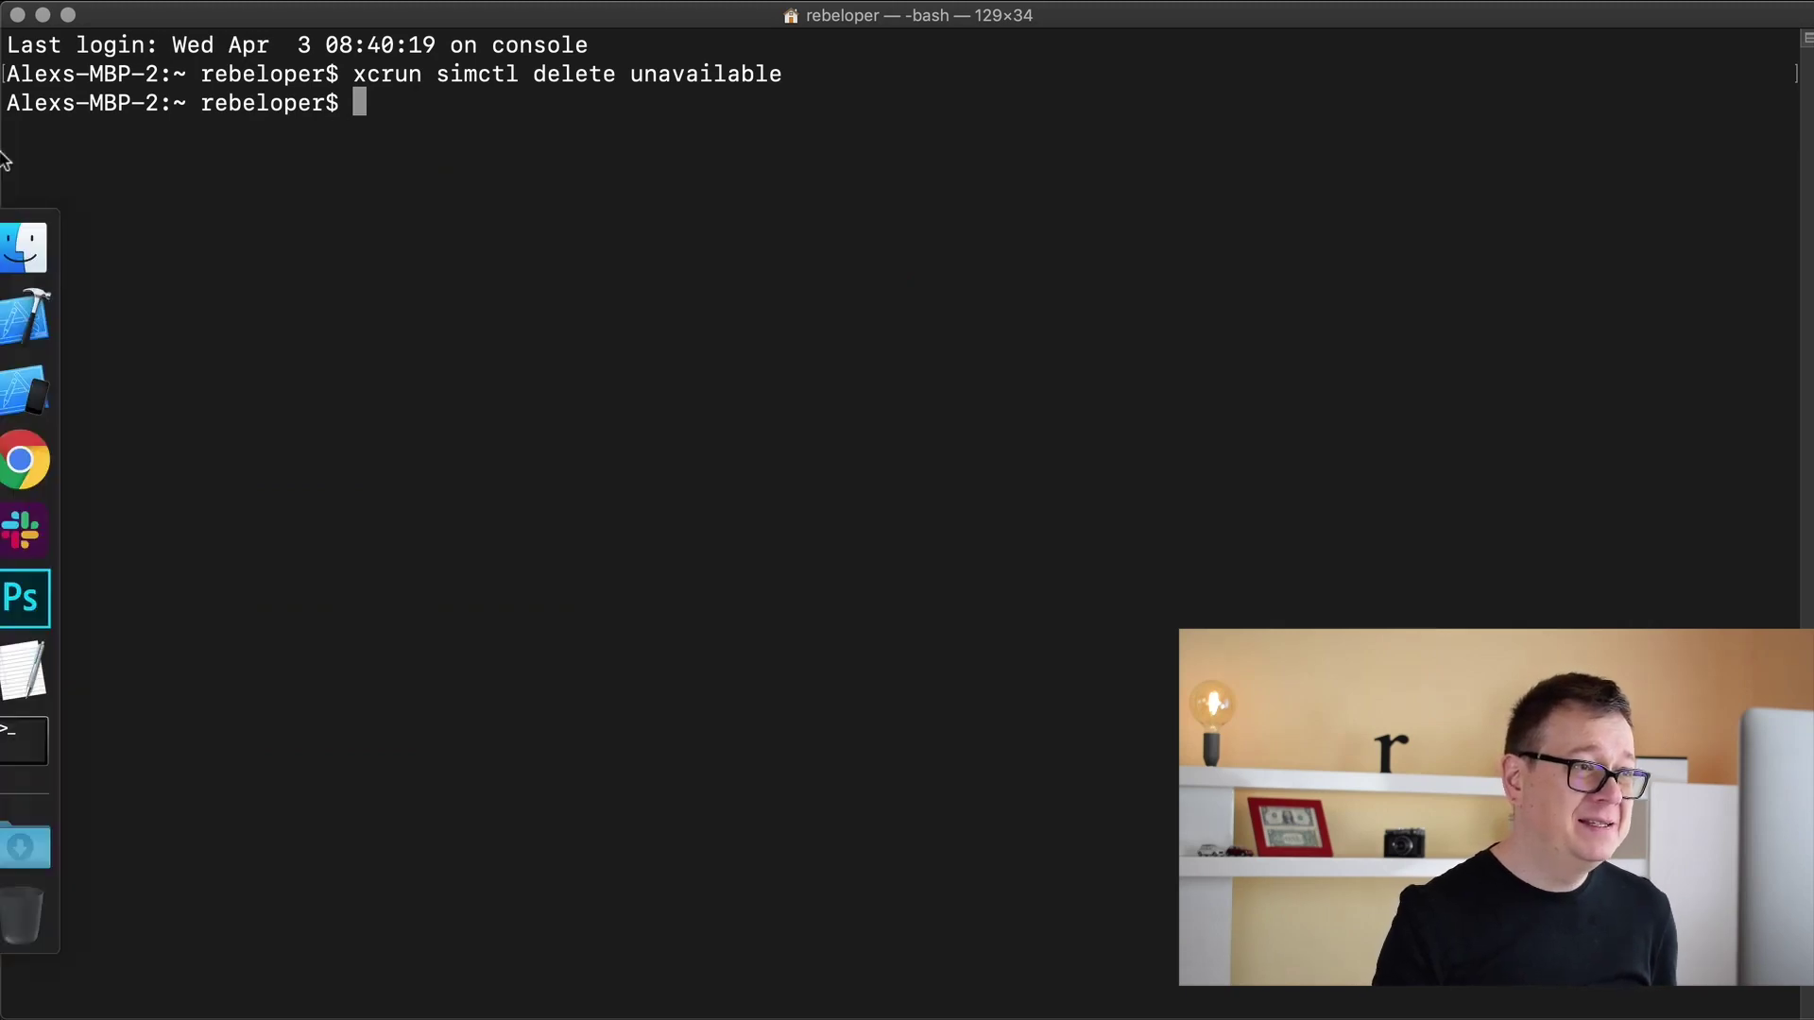
Bring the Xcode project forward from the Dock, reopen Devices and Simulators, and move it up-left
right_click(43, 336)
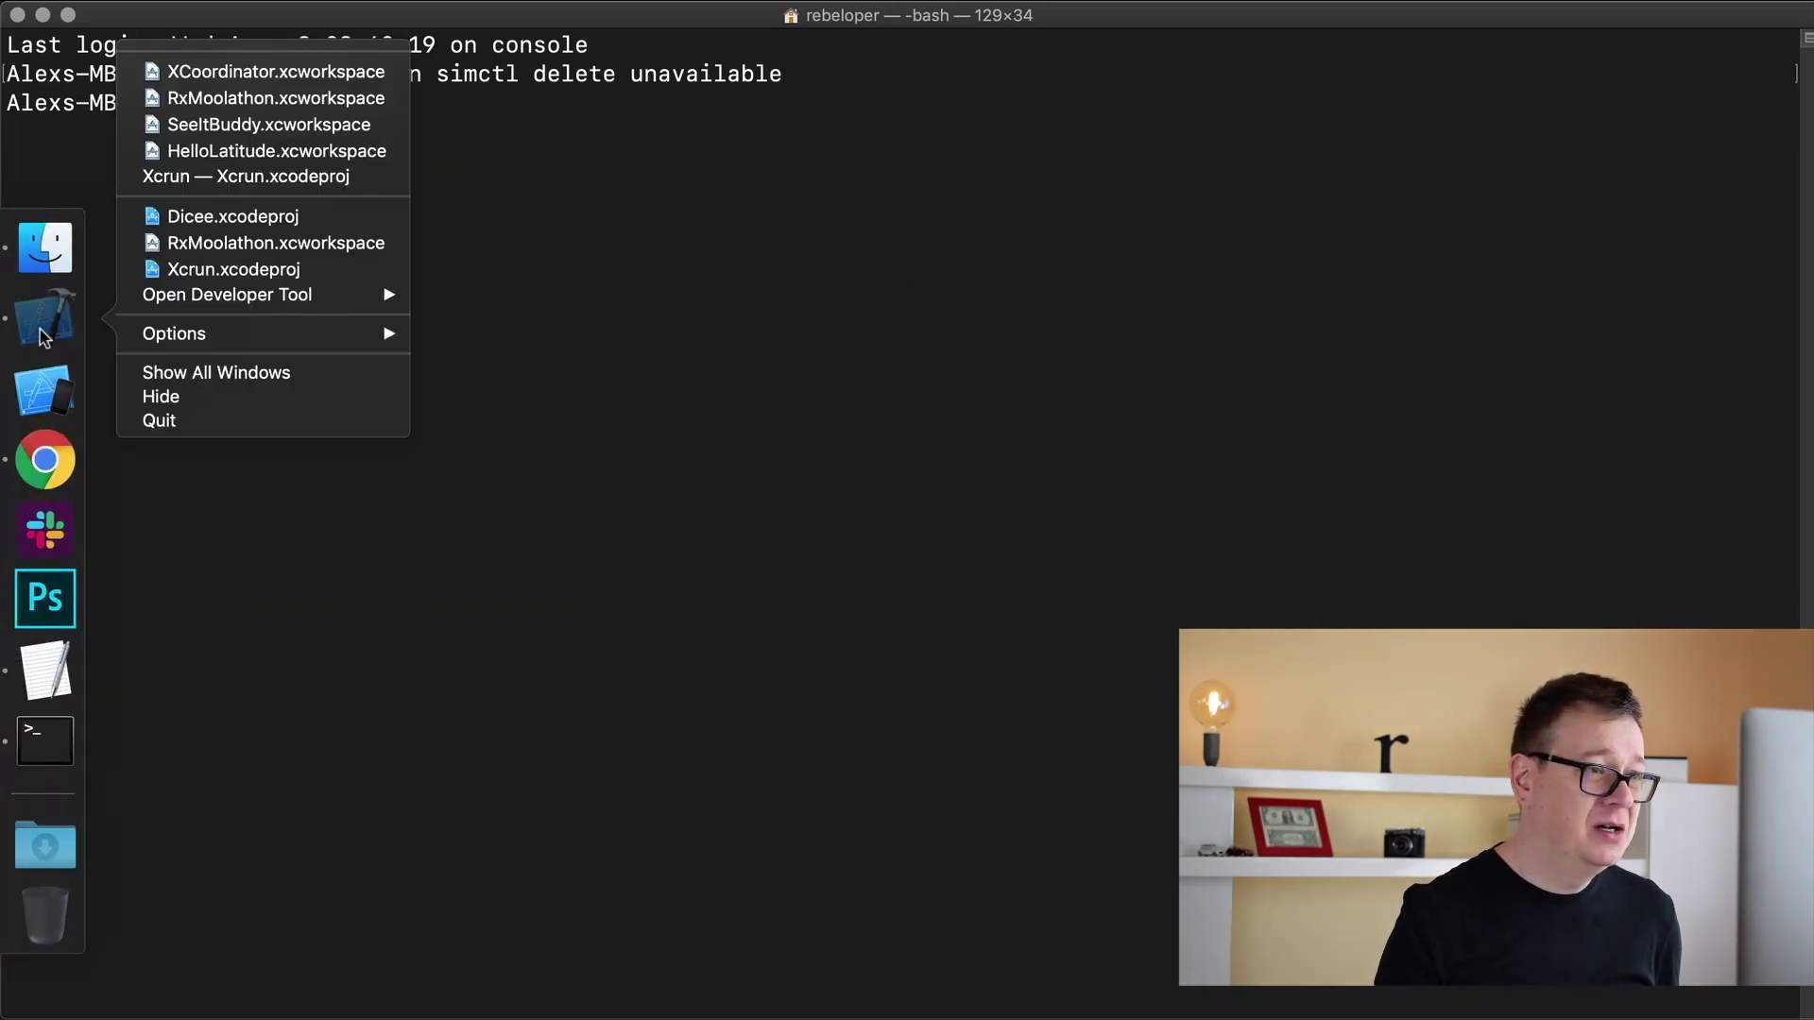
left_click(43, 335)
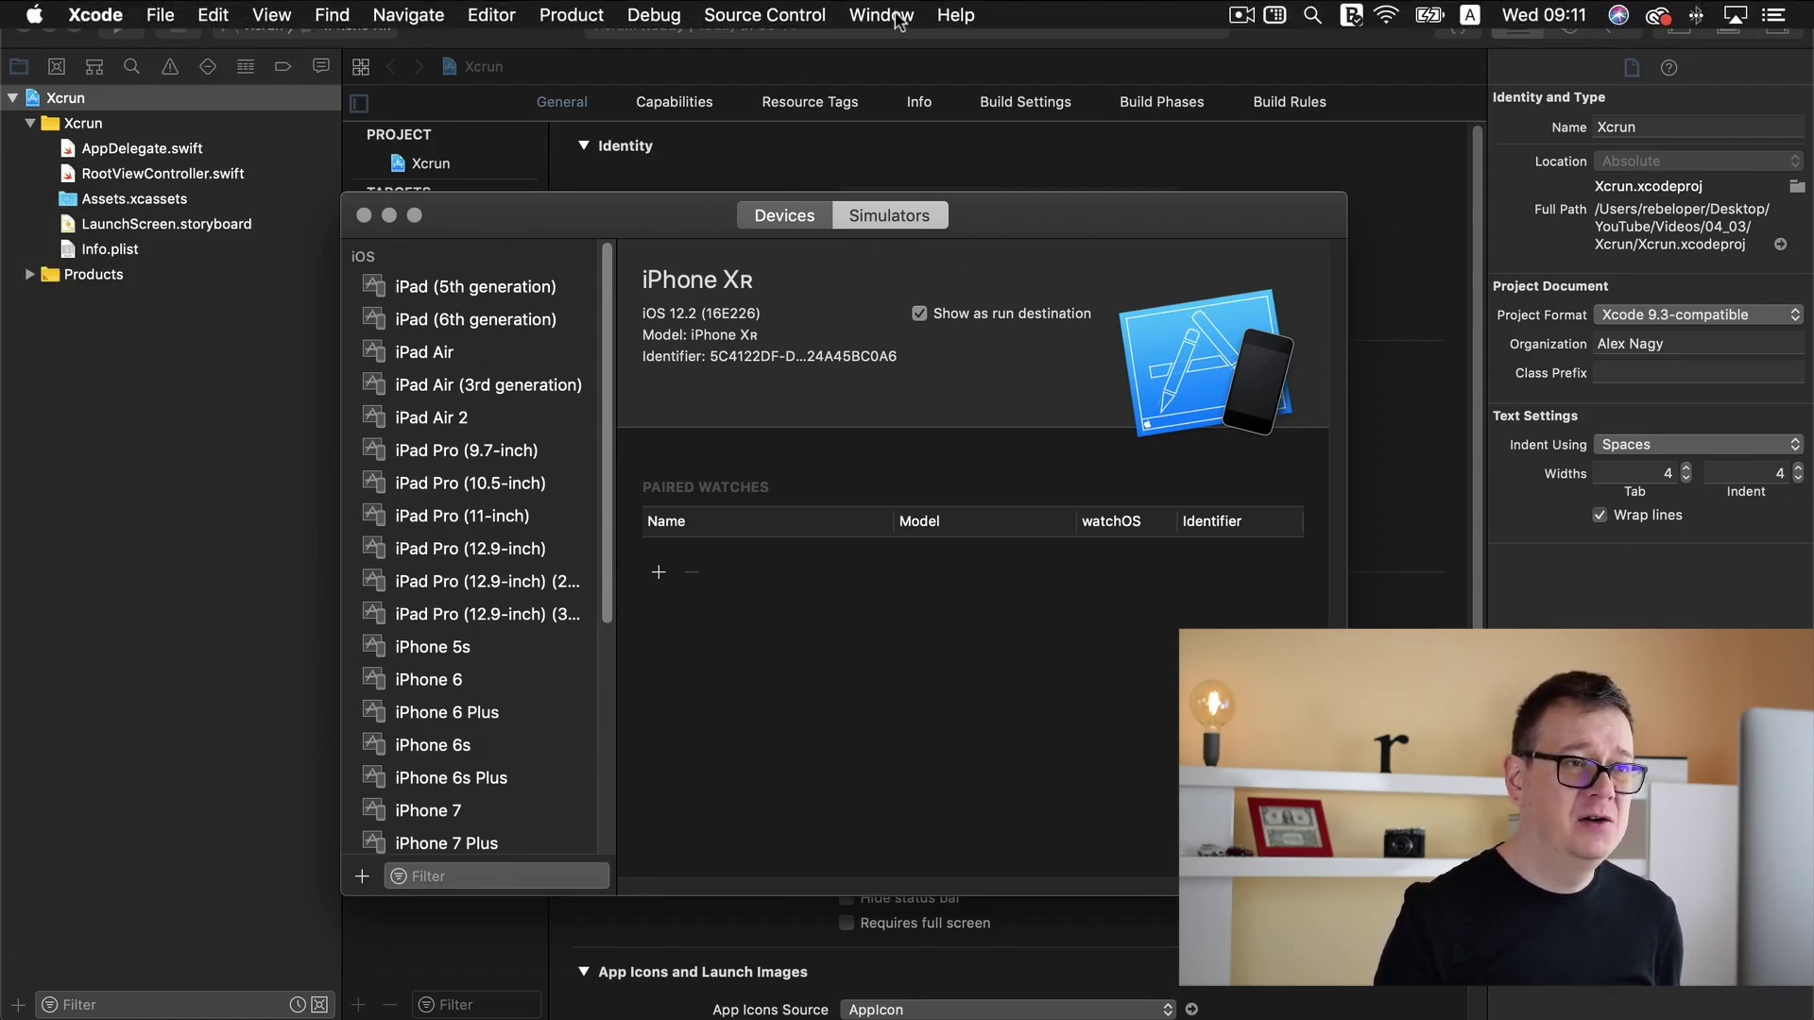
left_click(895, 19)
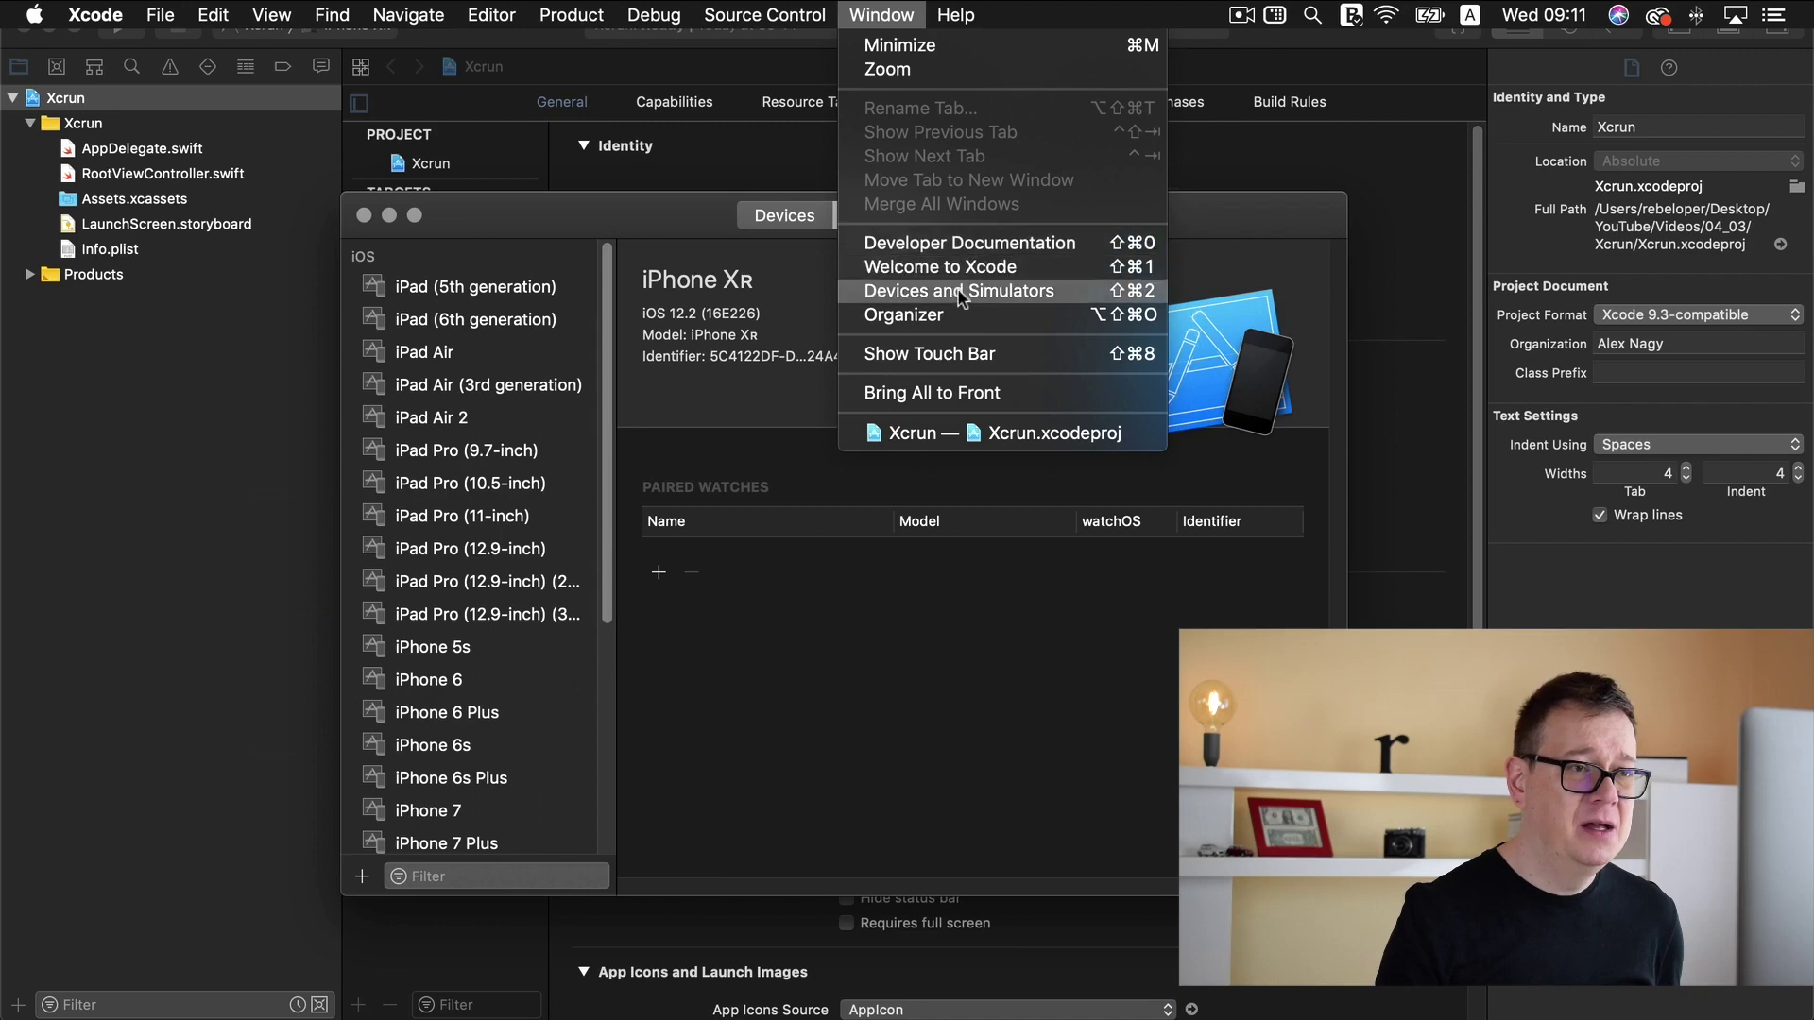
left_click(959, 290)
left_click_drag(649, 213, 624, 160)
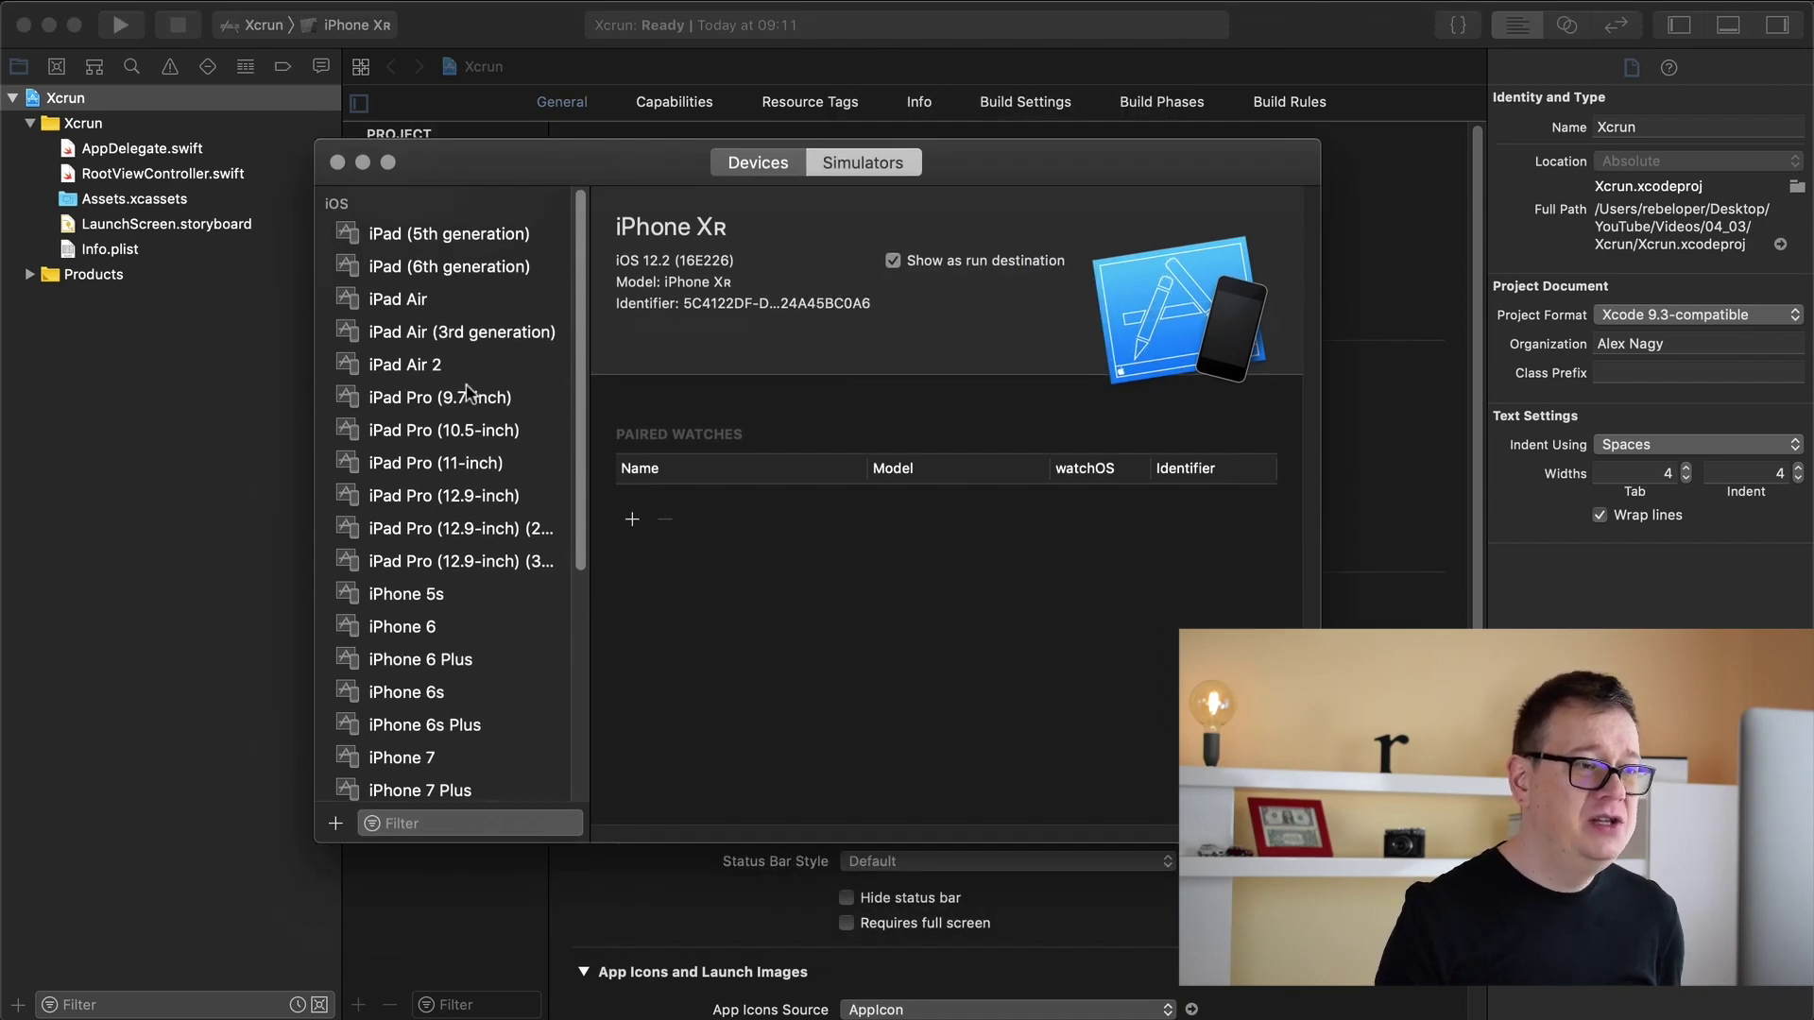
scroll(463, 392, "down", 2)
scroll(468, 394, "down", 3)
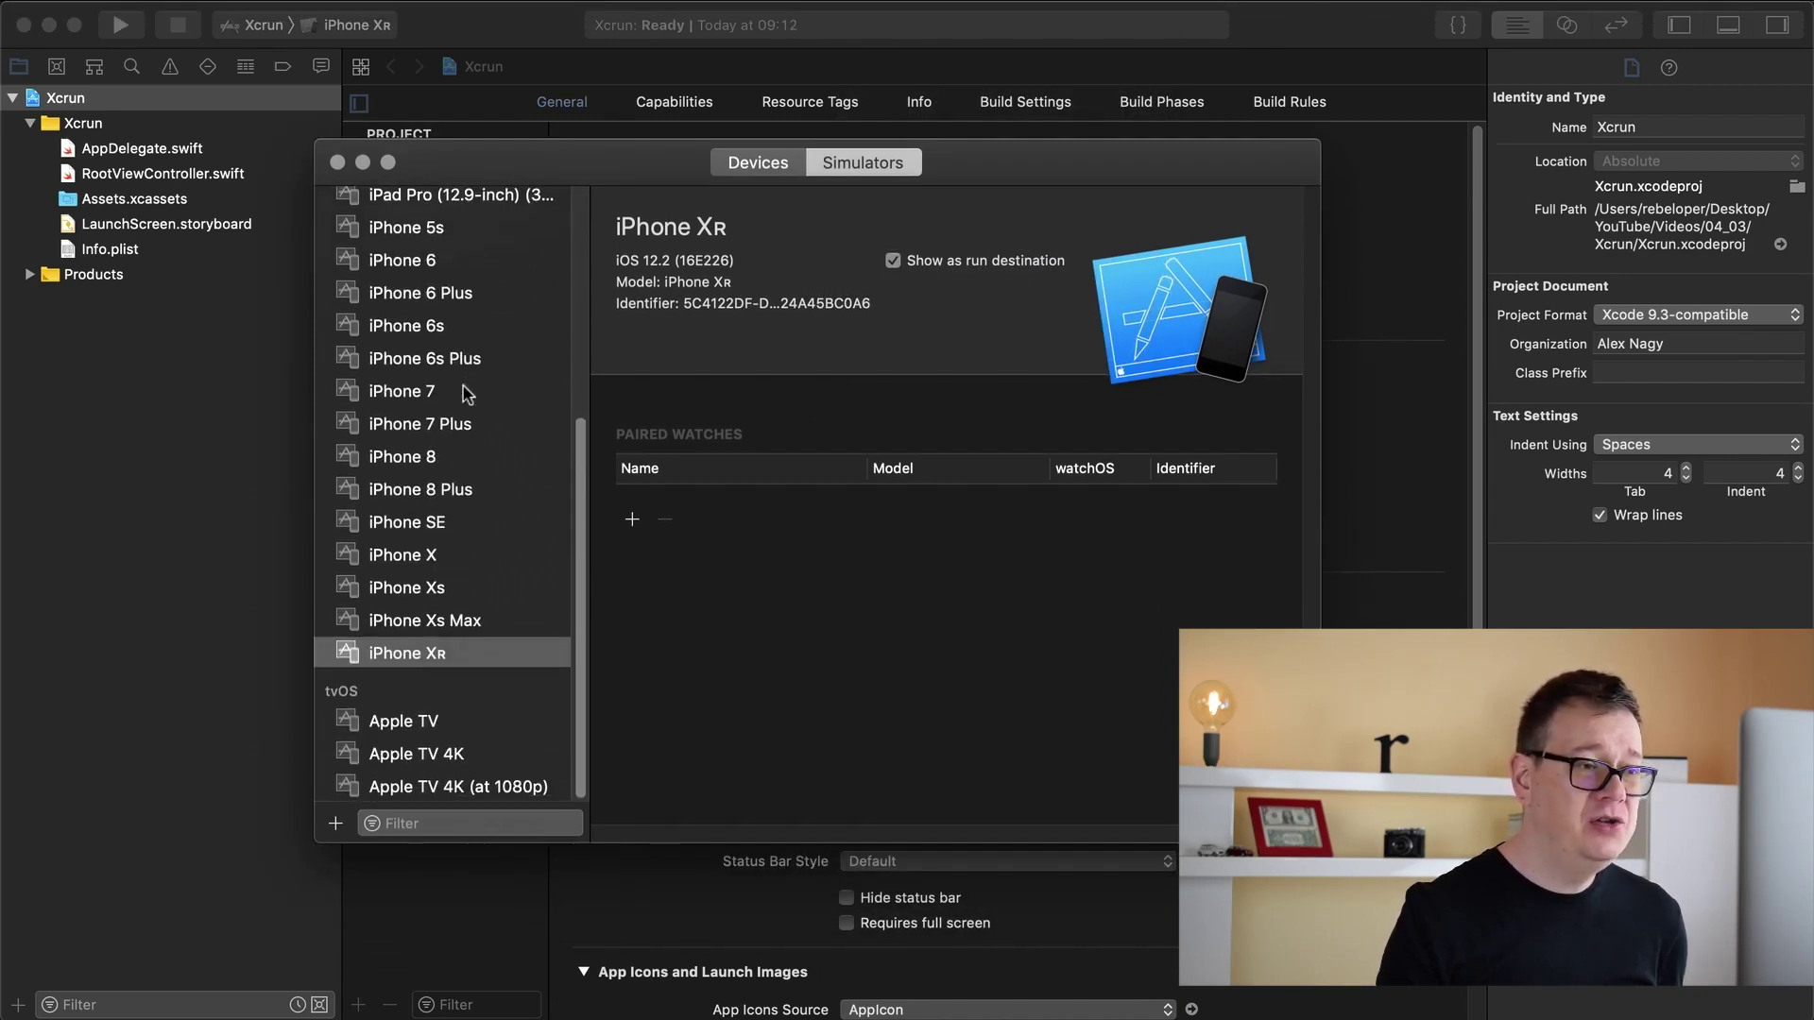
scroll(463, 393, "up", 5)
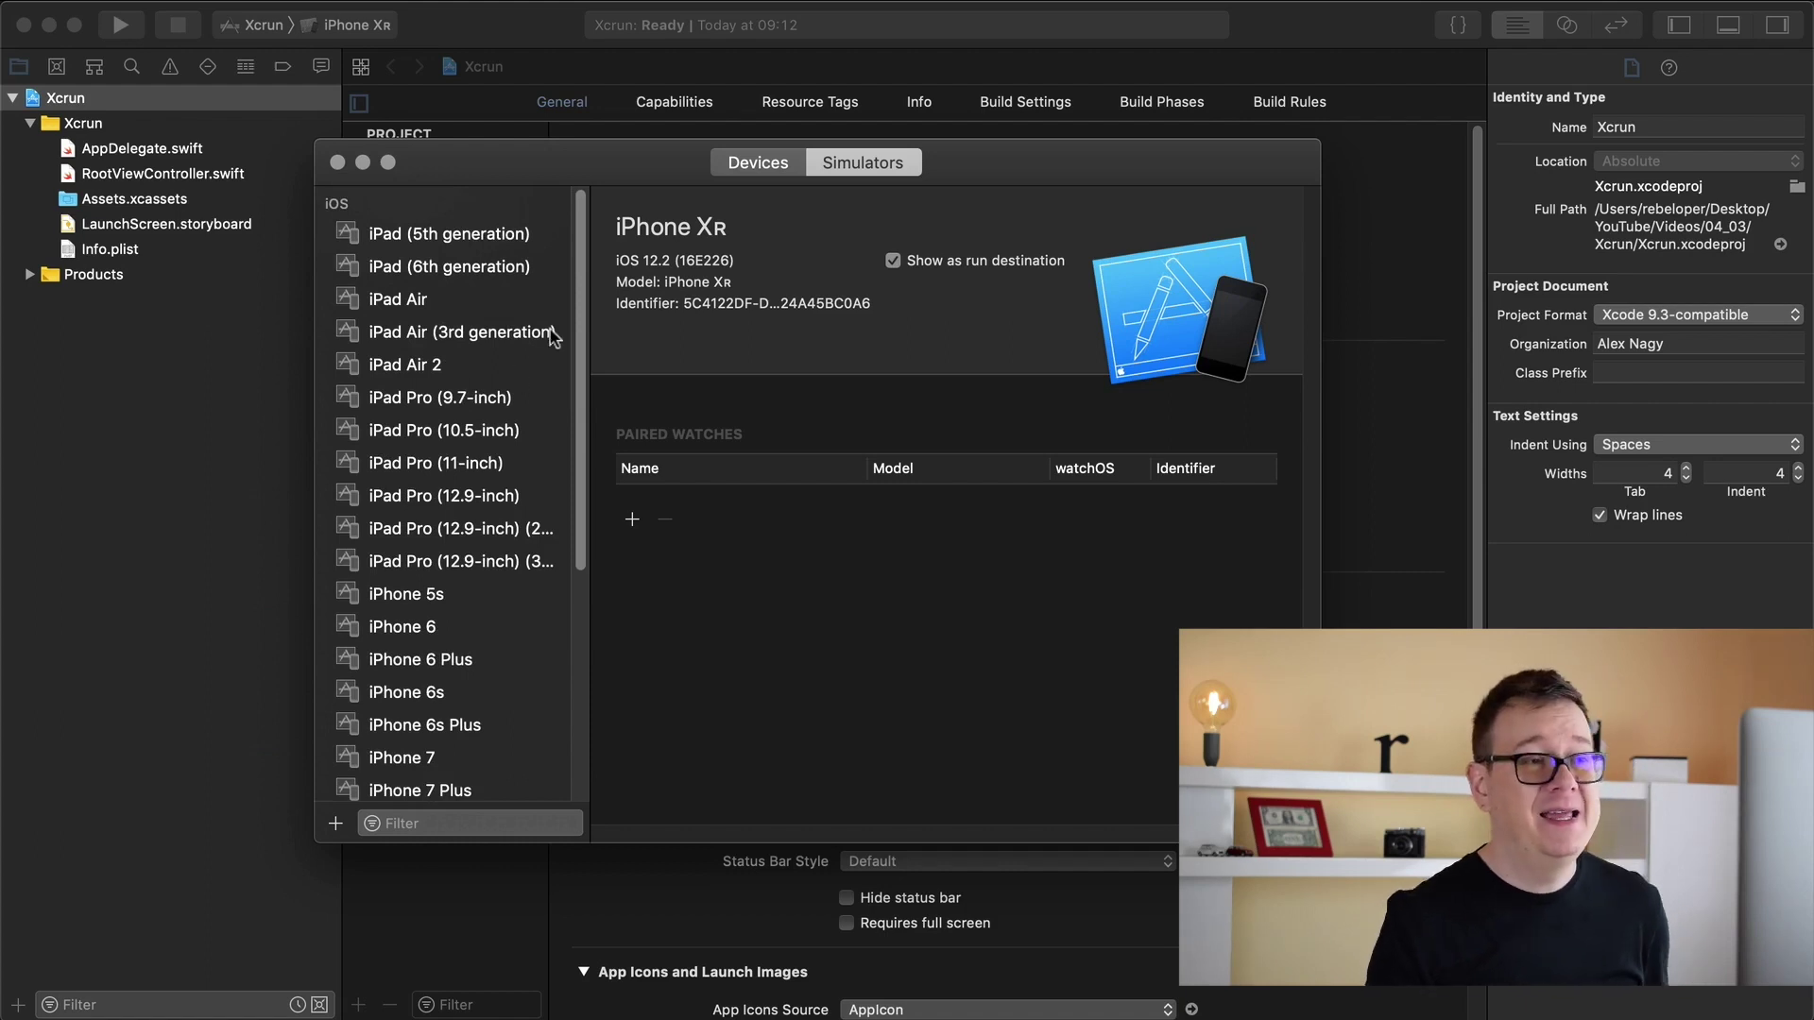